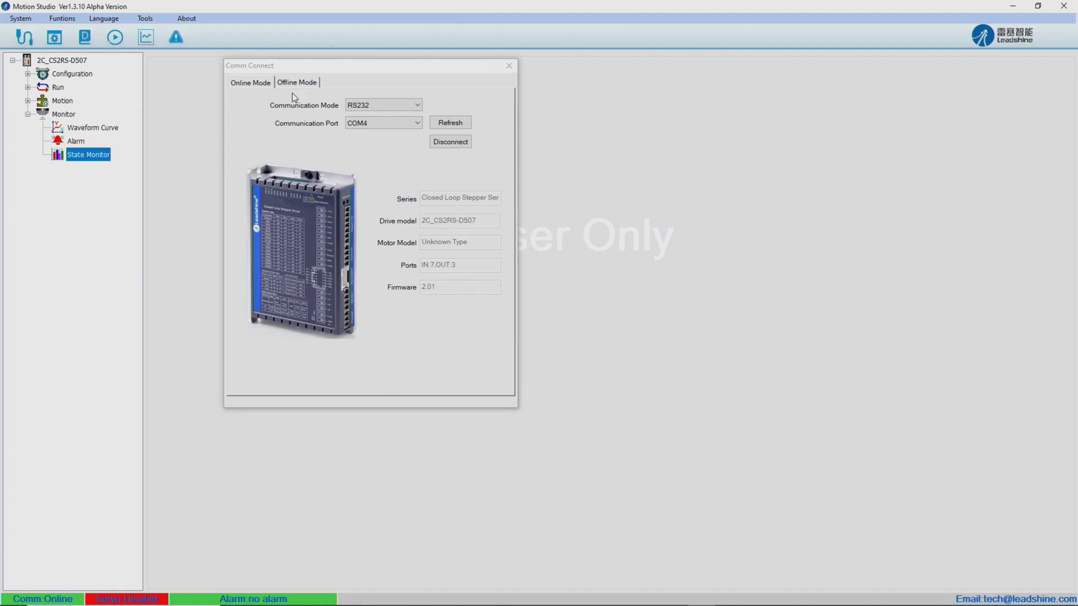
# Open the drive's IO Setting dialog from the configuration tree and move it lower right.
pyautogui.doubleClick(72, 76)
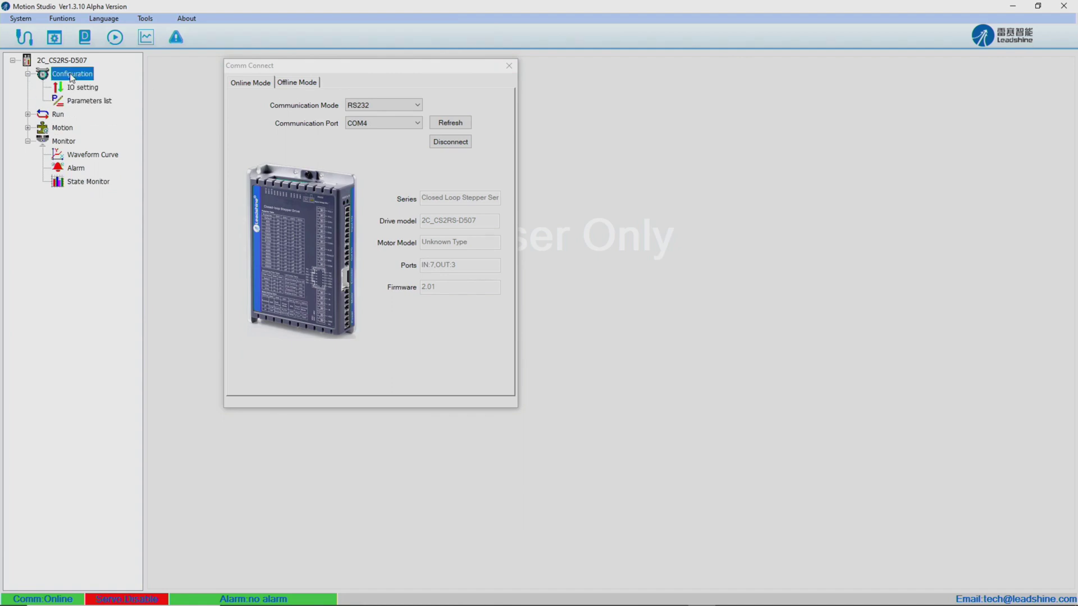
pyautogui.doubleClick(74, 88)
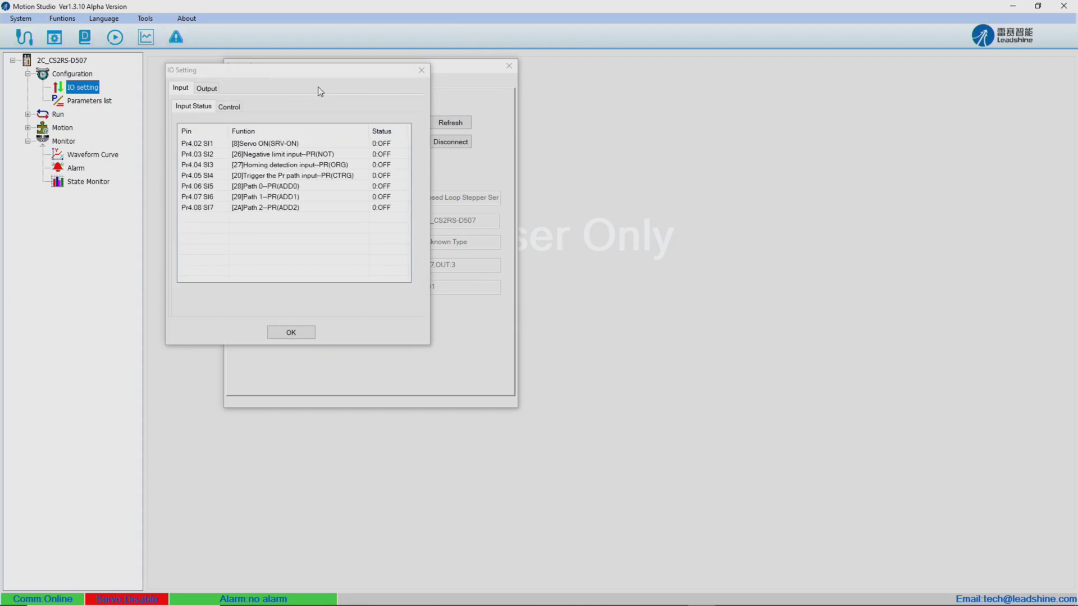
pyautogui.click(300, 74)
pyautogui.moveTo(300, 75); pyautogui.dragTo(365, 104)
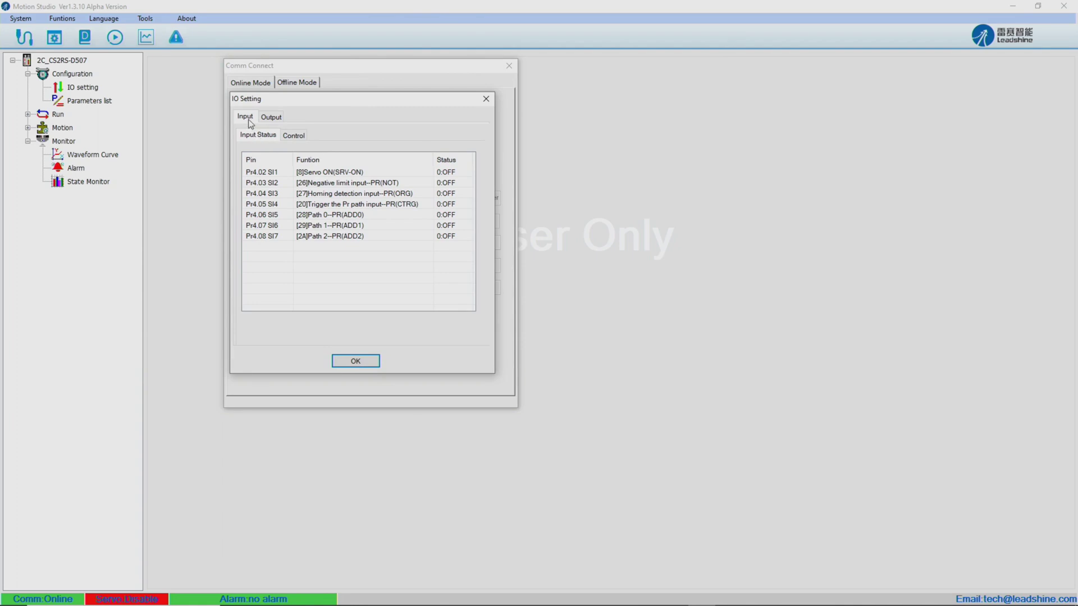
# Compare the Input and Output pin lists, then show input pins SI1–SI7 functions and polarity.
pyautogui.click(272, 117)
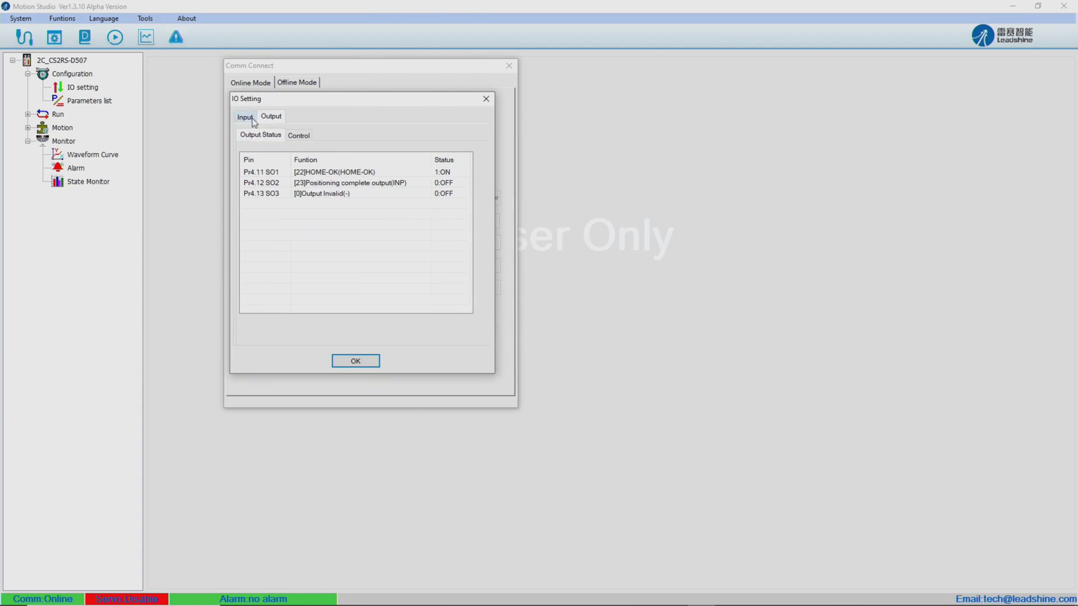
pyautogui.click(250, 122)
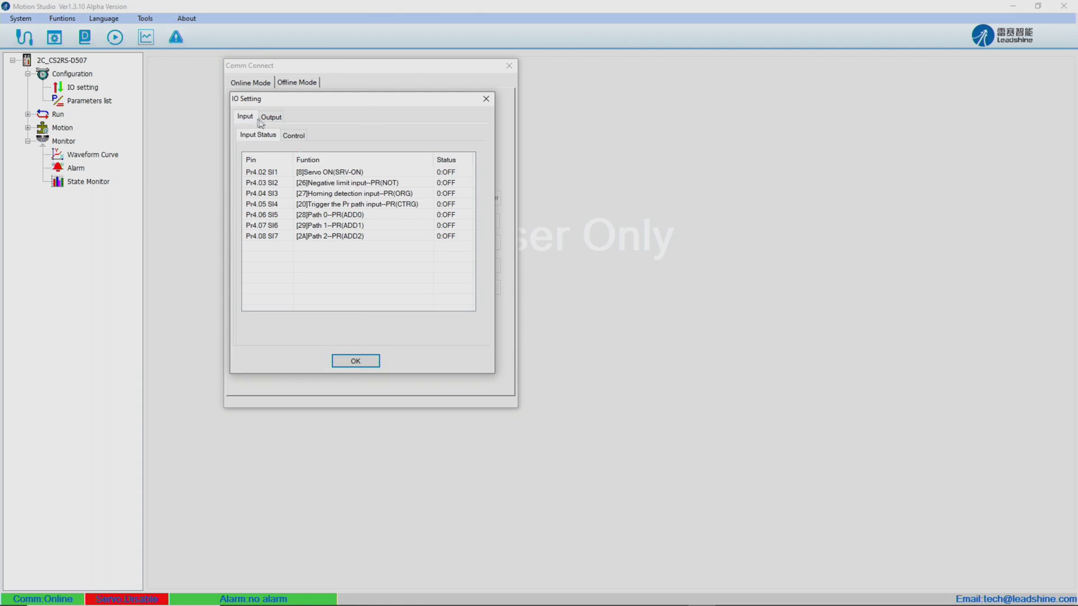
pyautogui.click(264, 121)
pyautogui.click(252, 119)
pyautogui.click(294, 135)
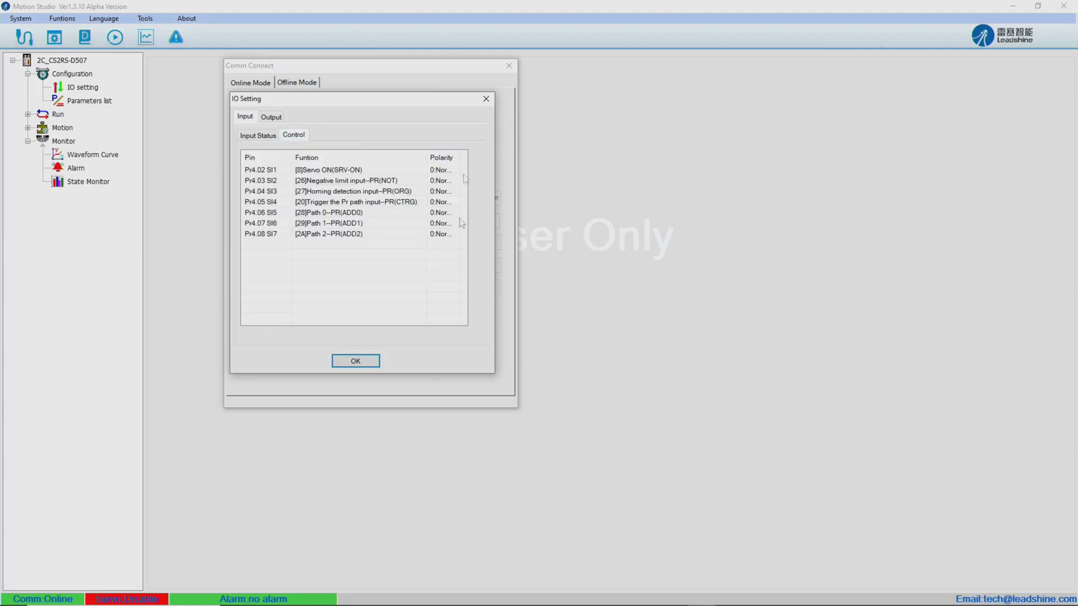
pyautogui.click(266, 137)
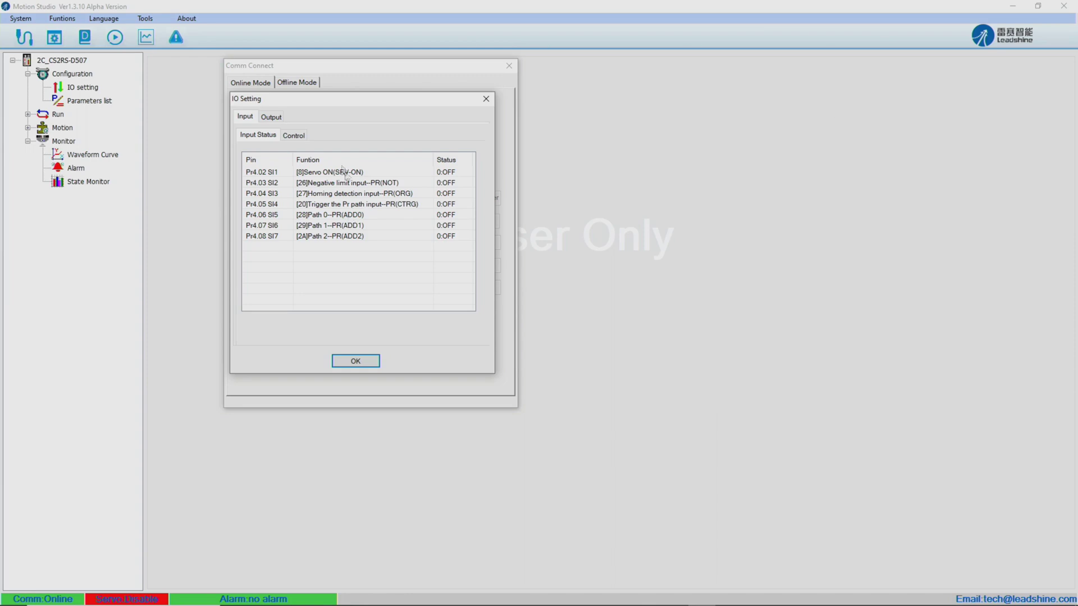
pyautogui.click(296, 135)
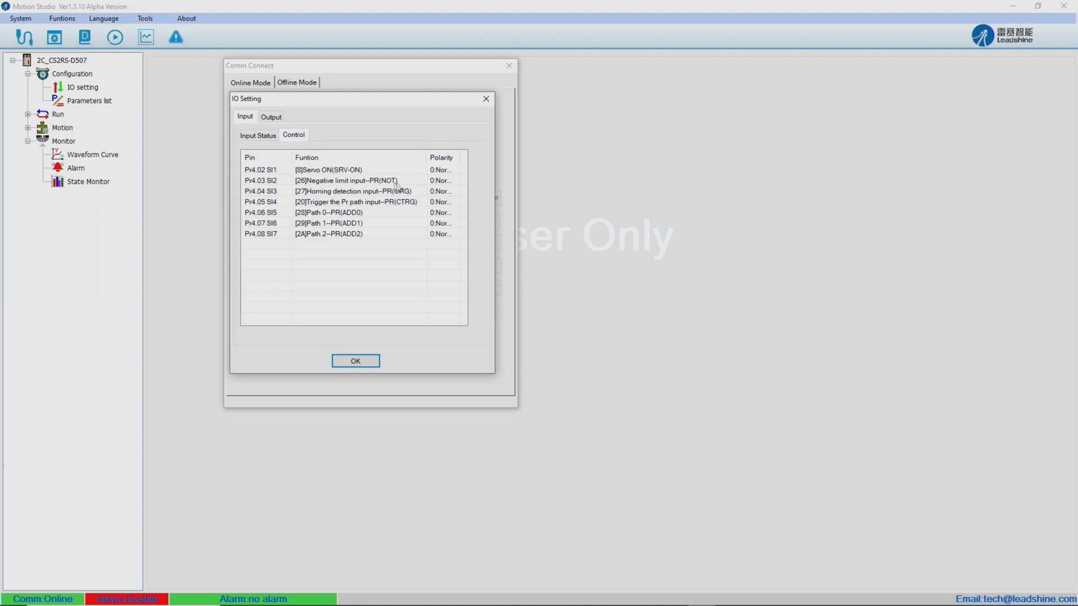
pyautogui.click(418, 171)
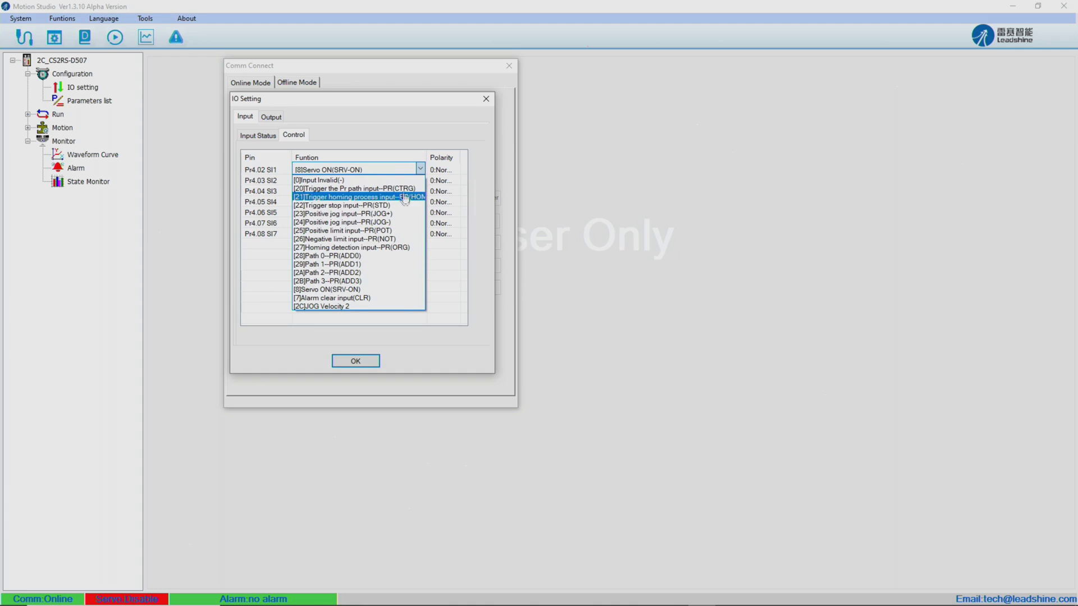
pyautogui.click(421, 171)
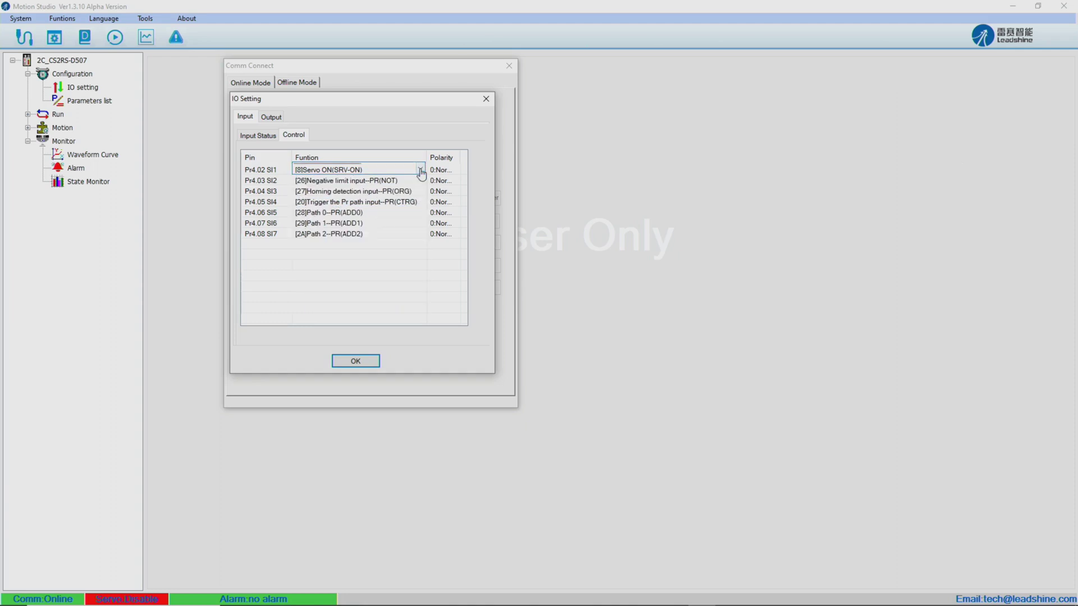
pyautogui.click(448, 172)
pyautogui.click(449, 172)
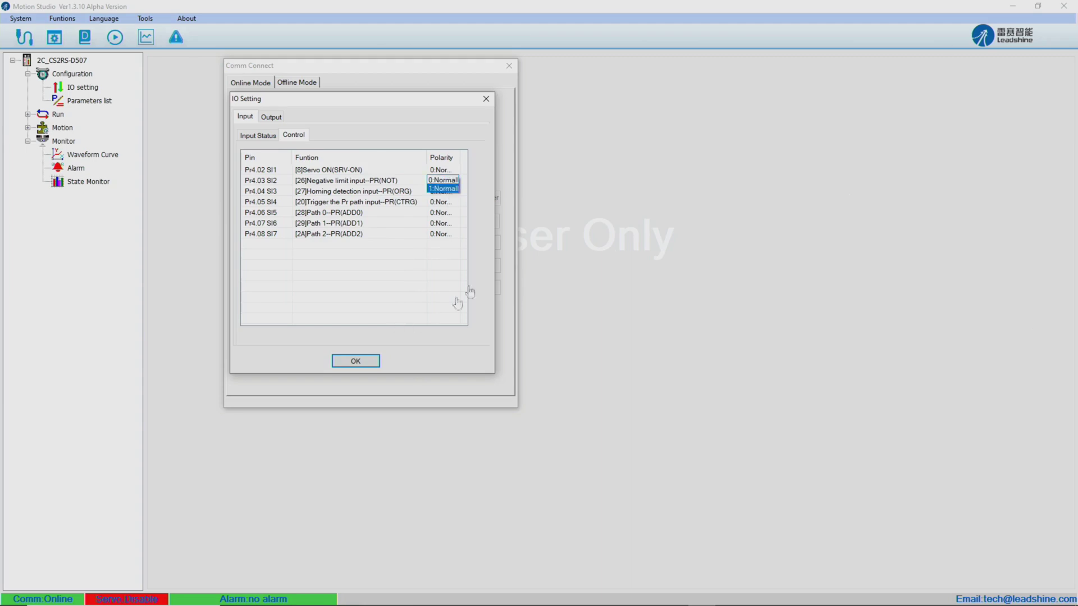
# Review the output Control settings, keeping SO1's function as HOME-OK.
pyautogui.click(393, 115)
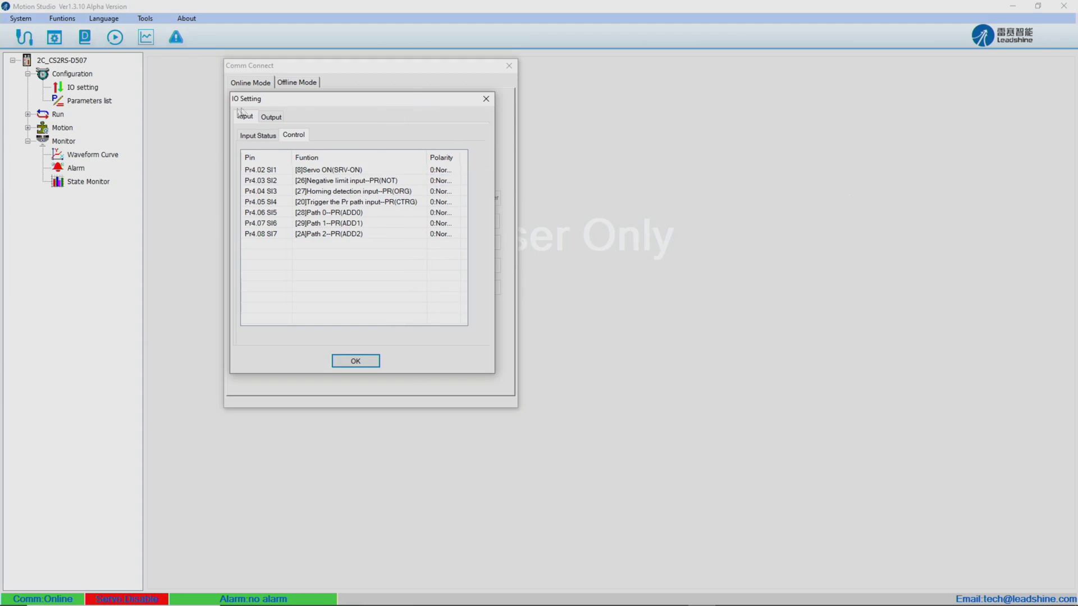
pyautogui.click(268, 118)
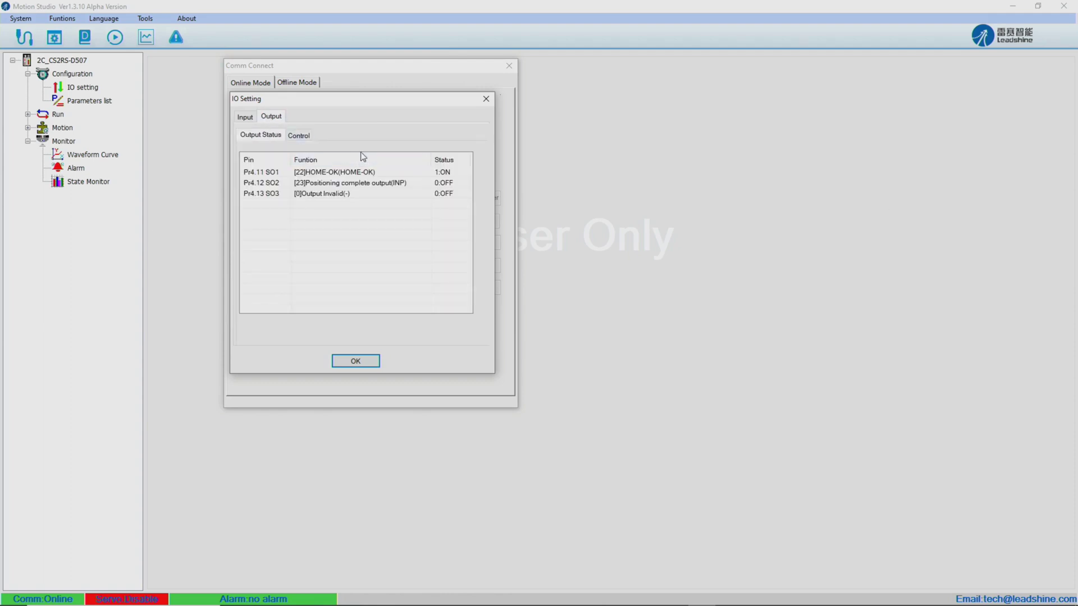
pyautogui.click(306, 140)
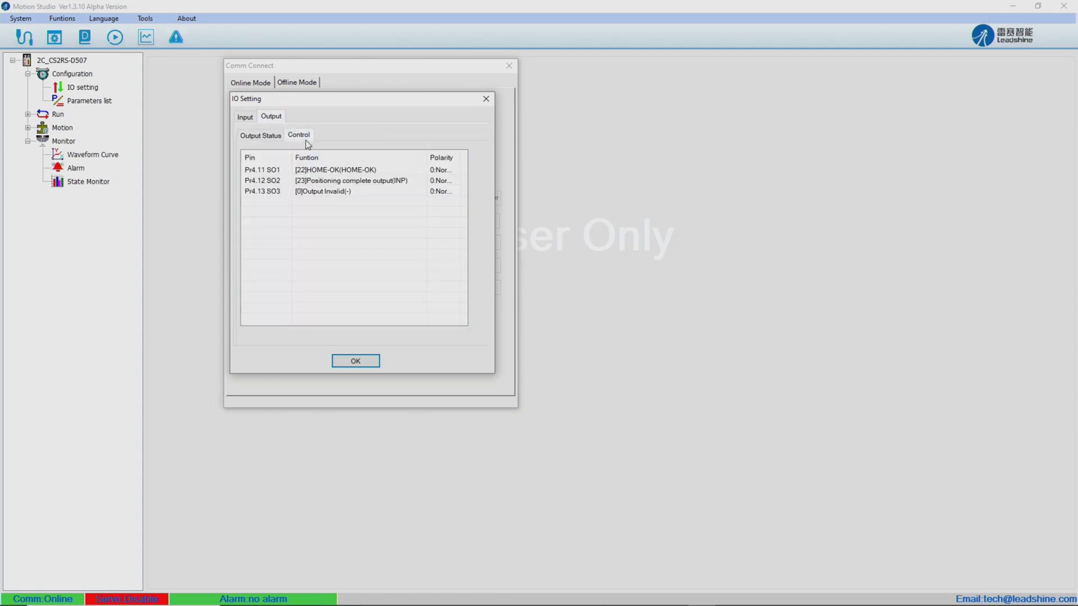
pyautogui.click(422, 173)
pyautogui.click(422, 171)
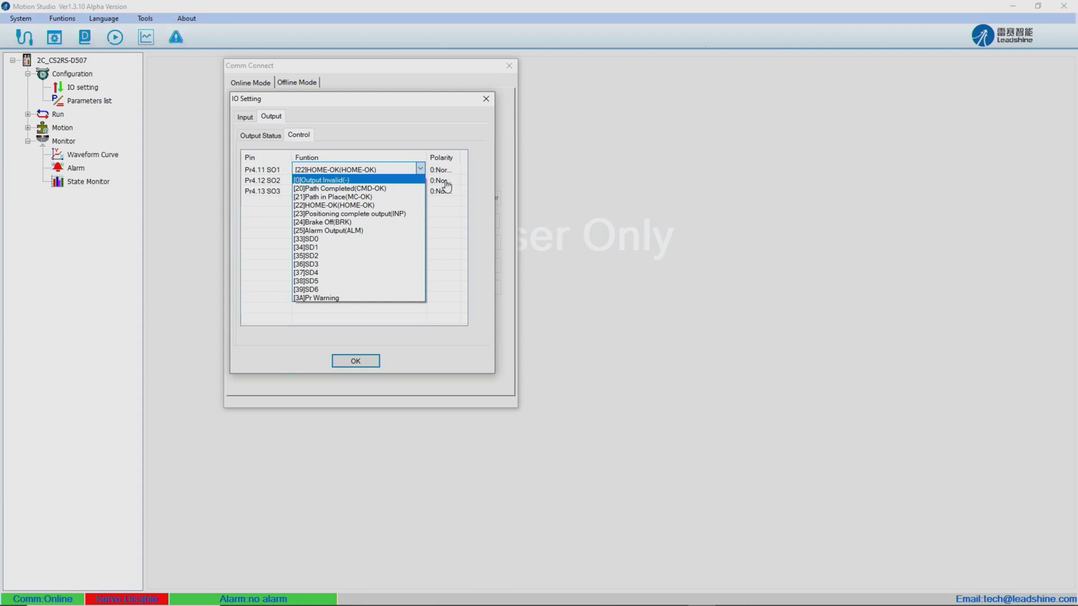
pyautogui.click(362, 360)
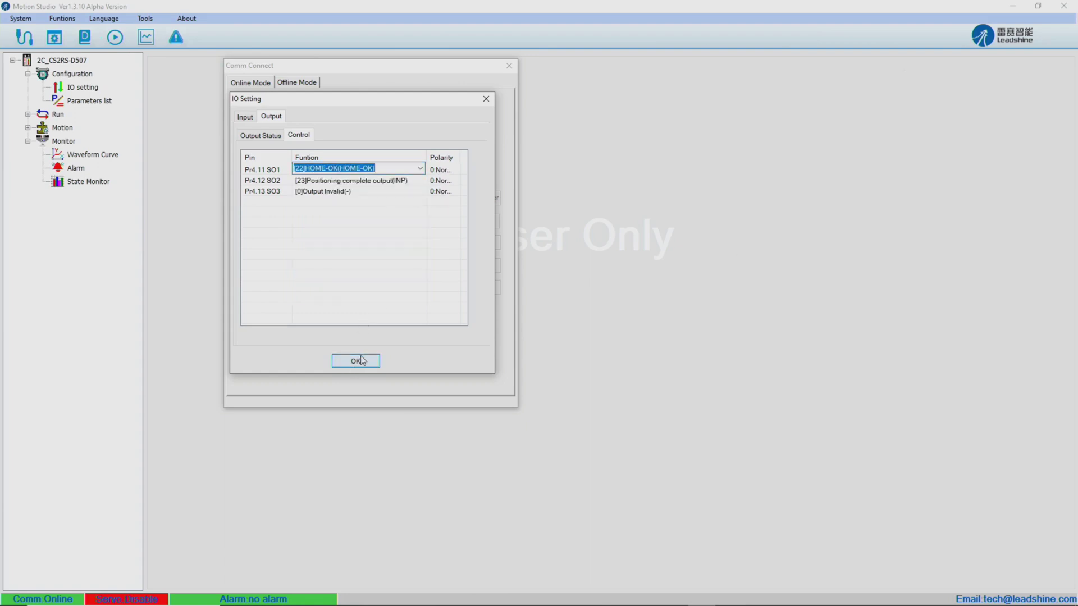
# Download the IO settings to the drive without saving permanently, then close IO Setting.
pyautogui.click(361, 359)
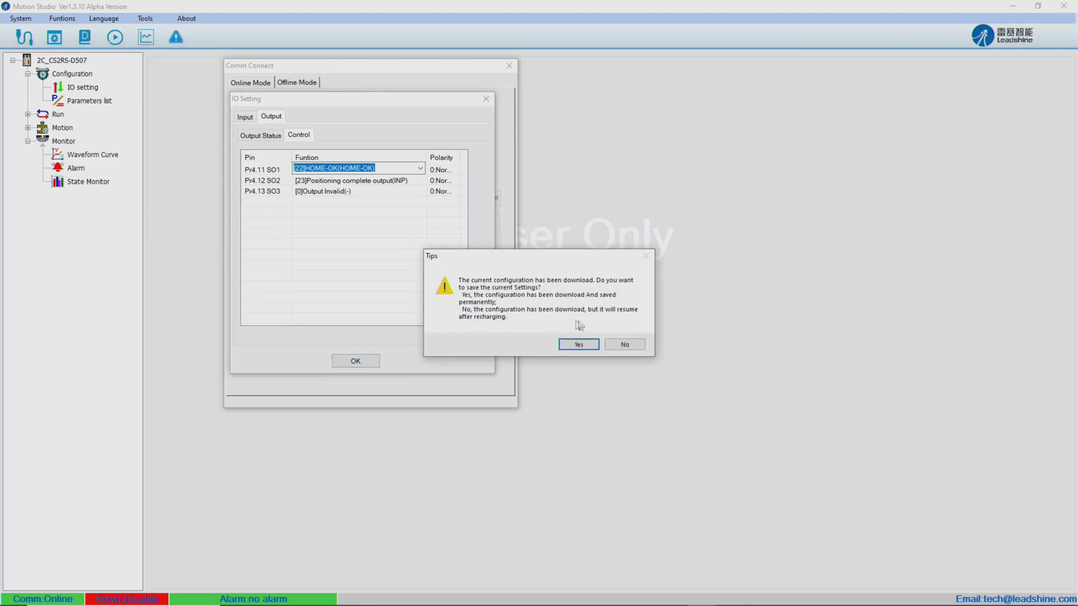
pyautogui.click(624, 344)
pyautogui.click(486, 99)
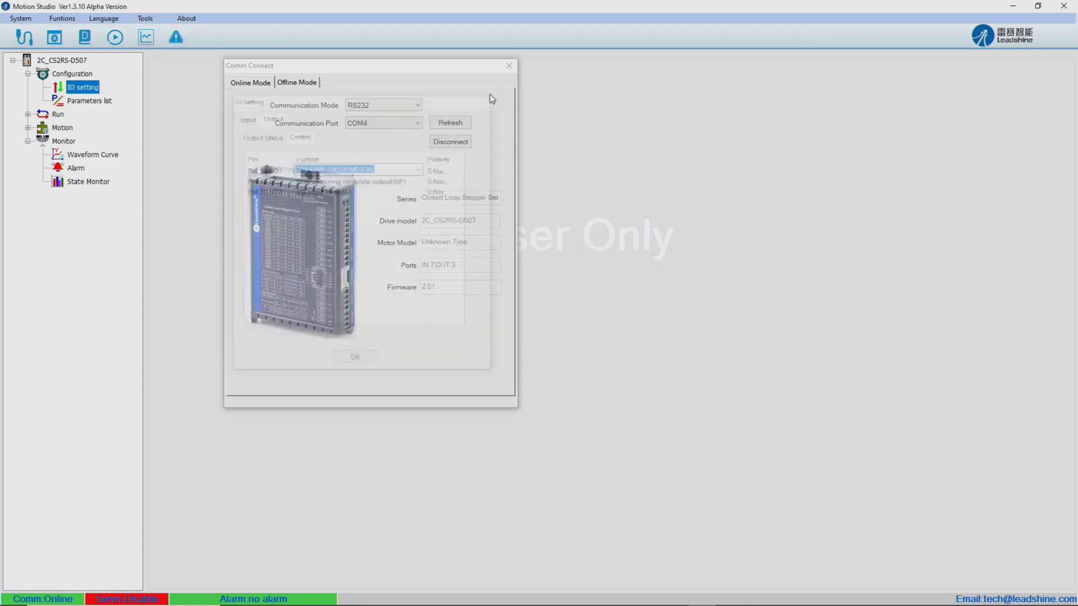
pyautogui.doubleClick(97, 103)
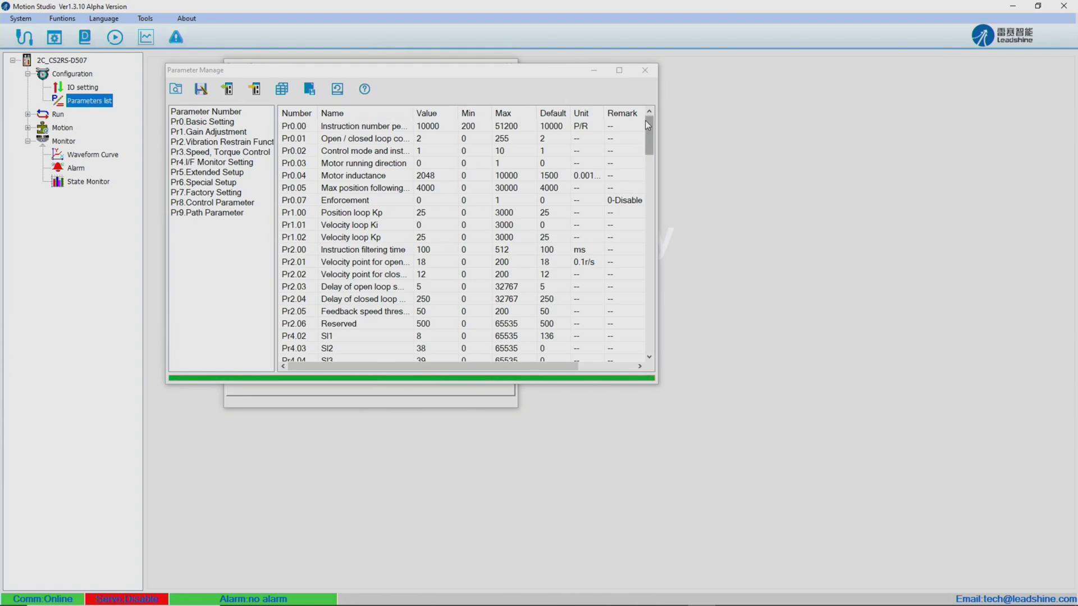
pyautogui.moveTo(648, 127); pyautogui.dragTo(619, 207)
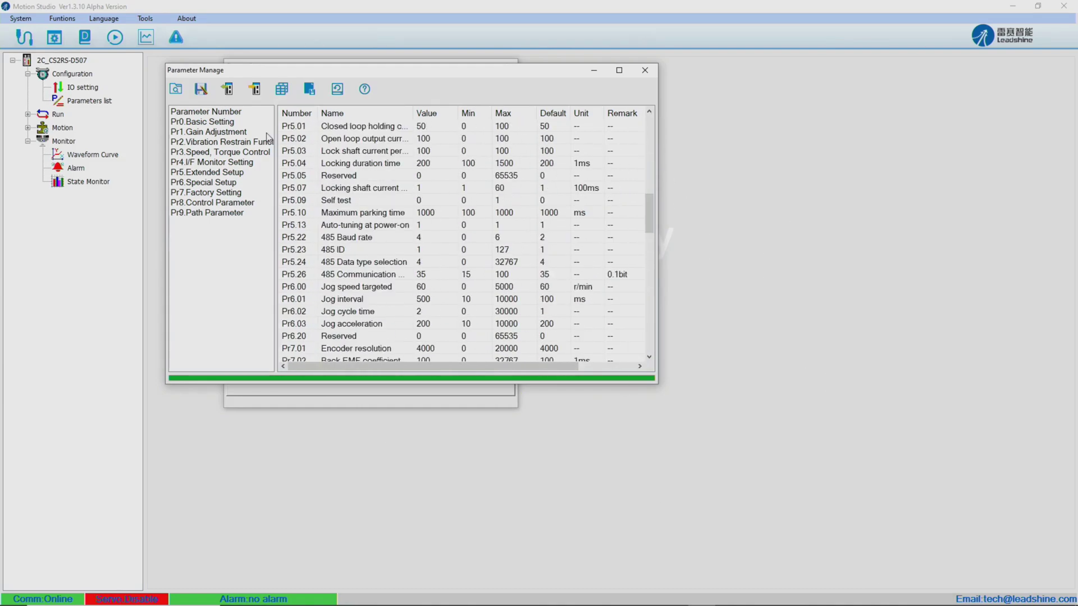
pyautogui.click(218, 203)
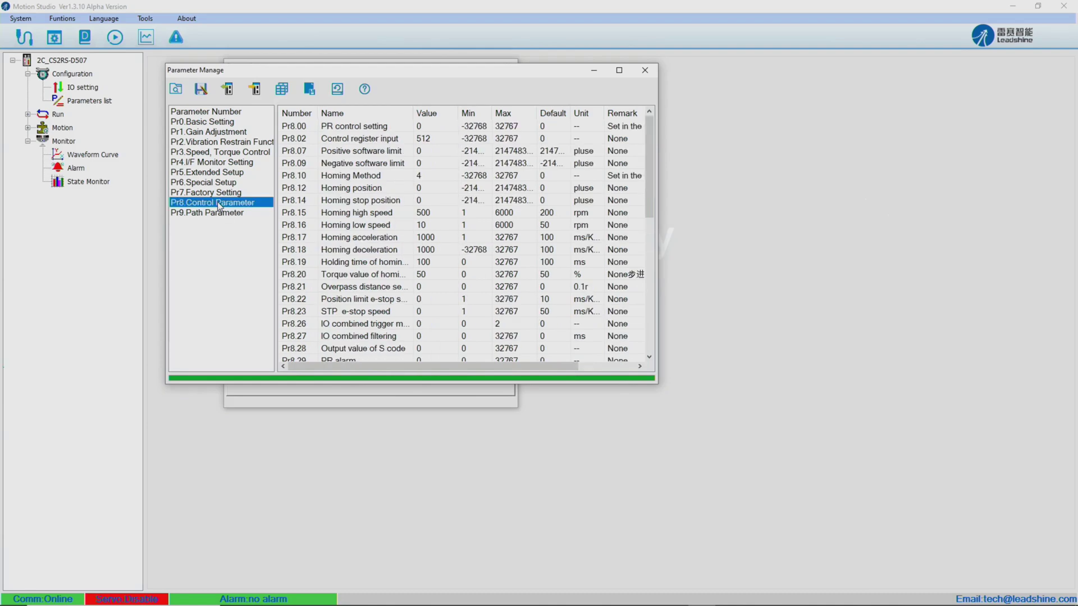
pyautogui.click(225, 134)
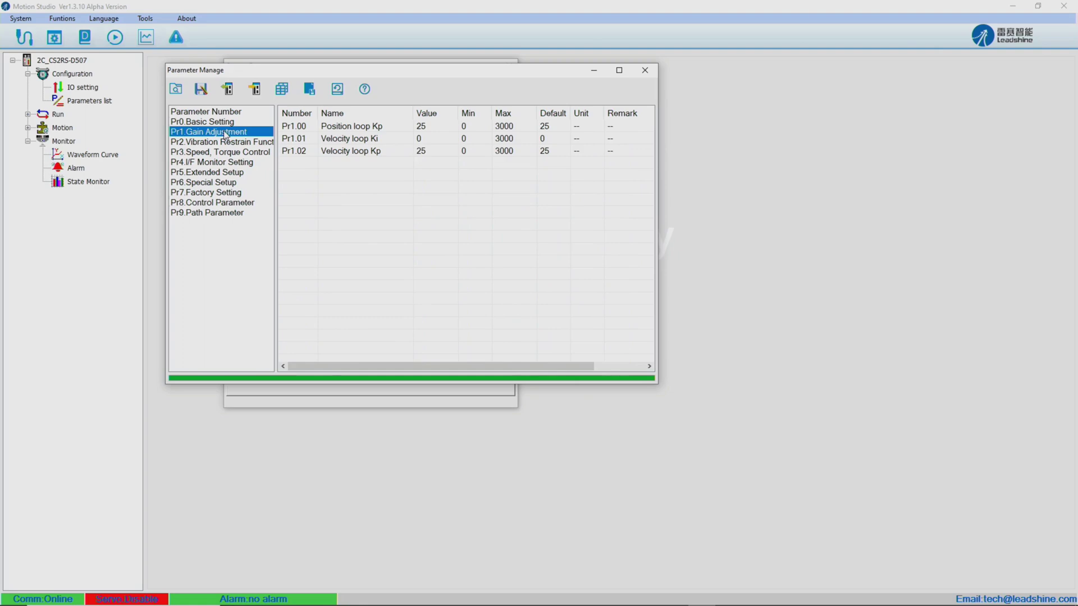
pyautogui.click(645, 70)
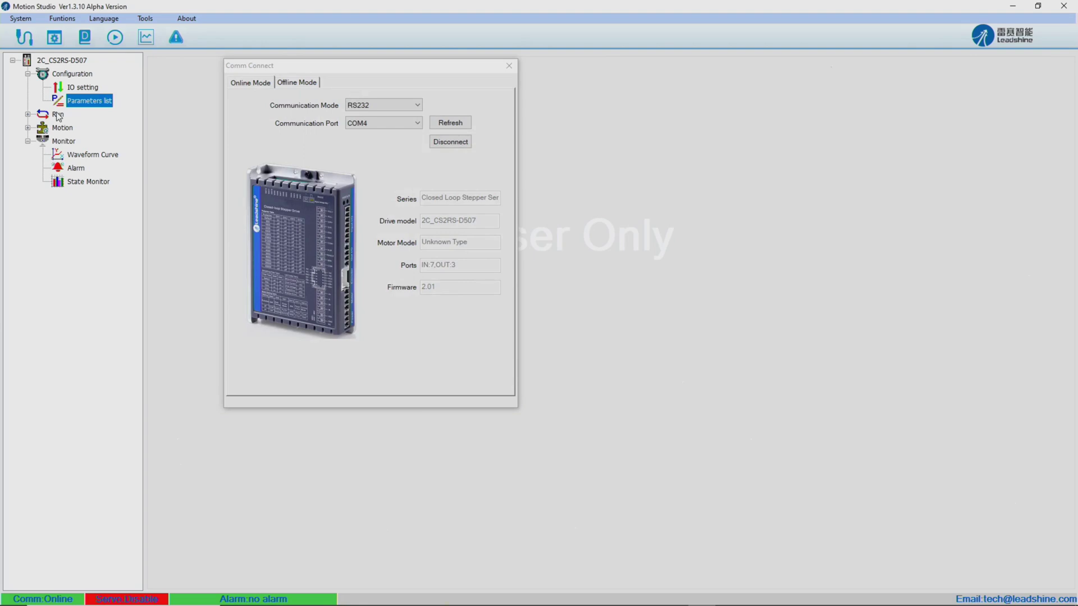
# Open Run Testing, enable the drive, and jog the motor clockwise and counter-clockwise.
pyautogui.doubleClick(58, 115)
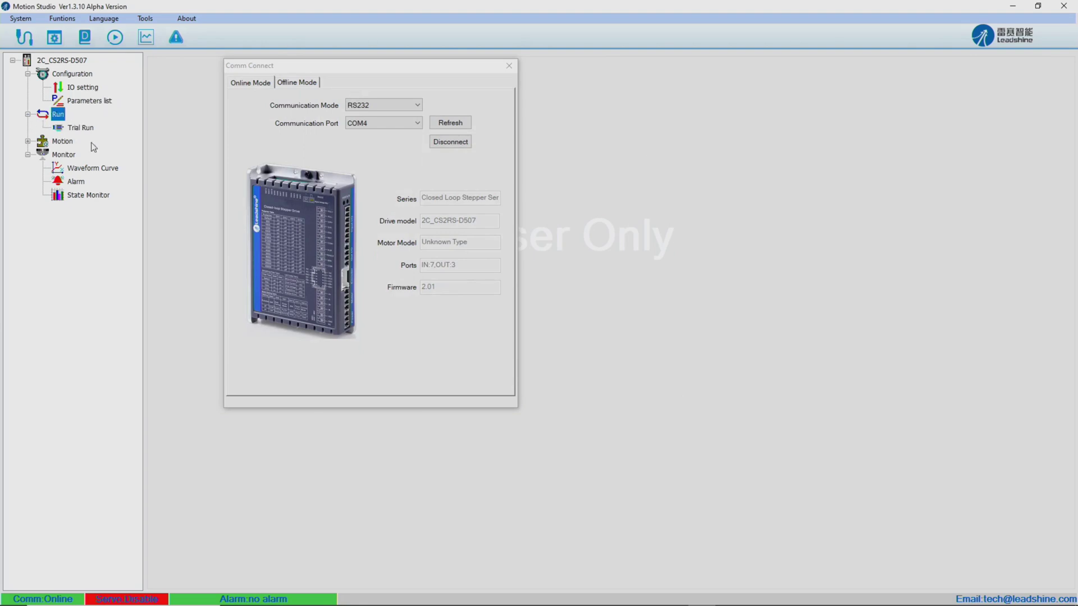
pyautogui.doubleClick(87, 129)
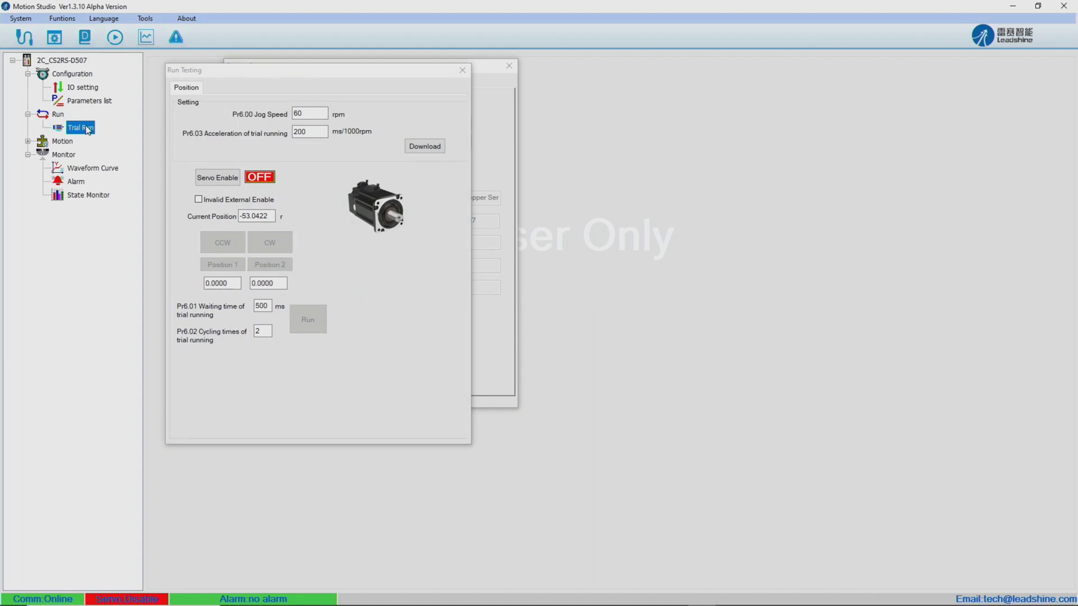
pyautogui.click(224, 179)
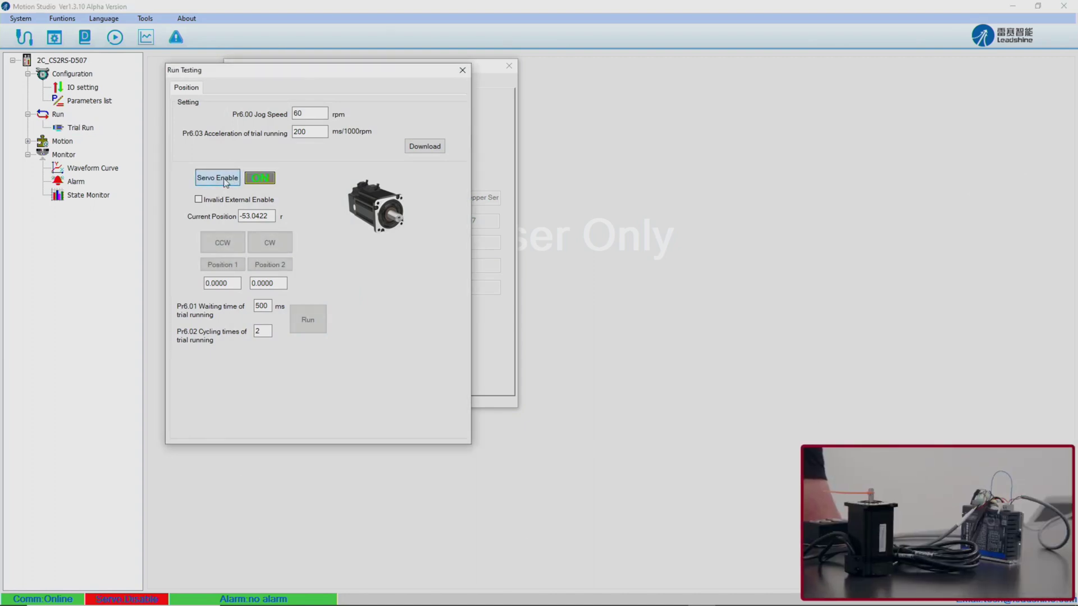
pyautogui.click(273, 238)
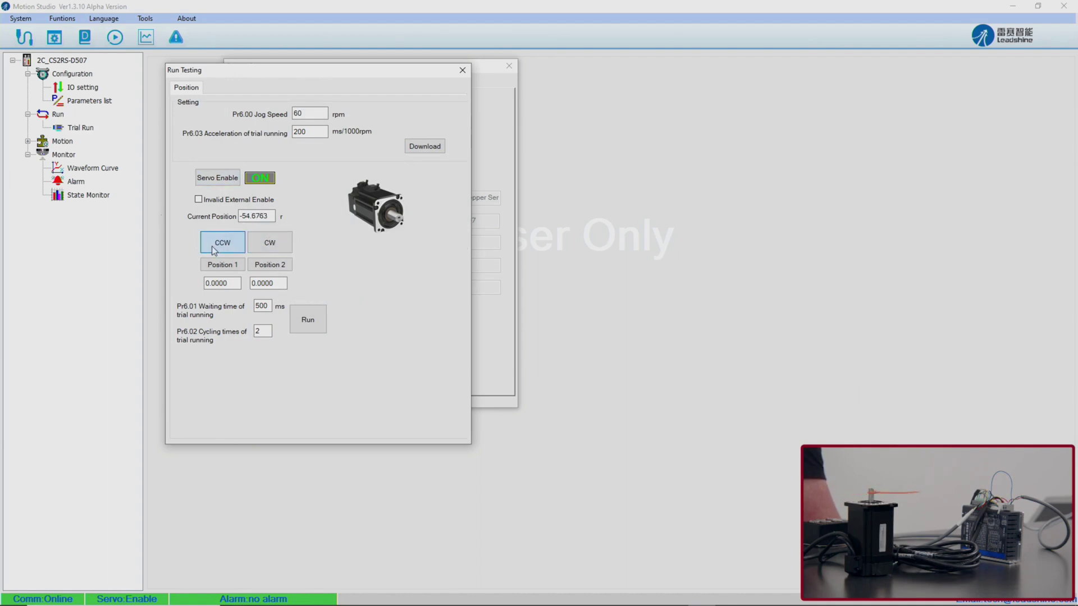
pyautogui.click(211, 246)
pyautogui.click(271, 246)
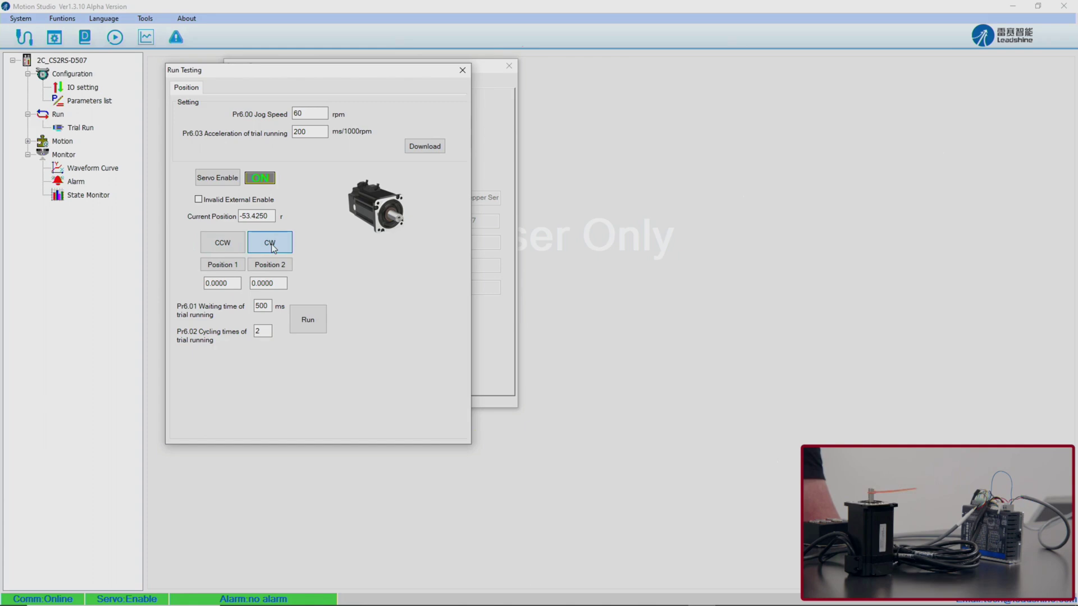
pyautogui.click(204, 247)
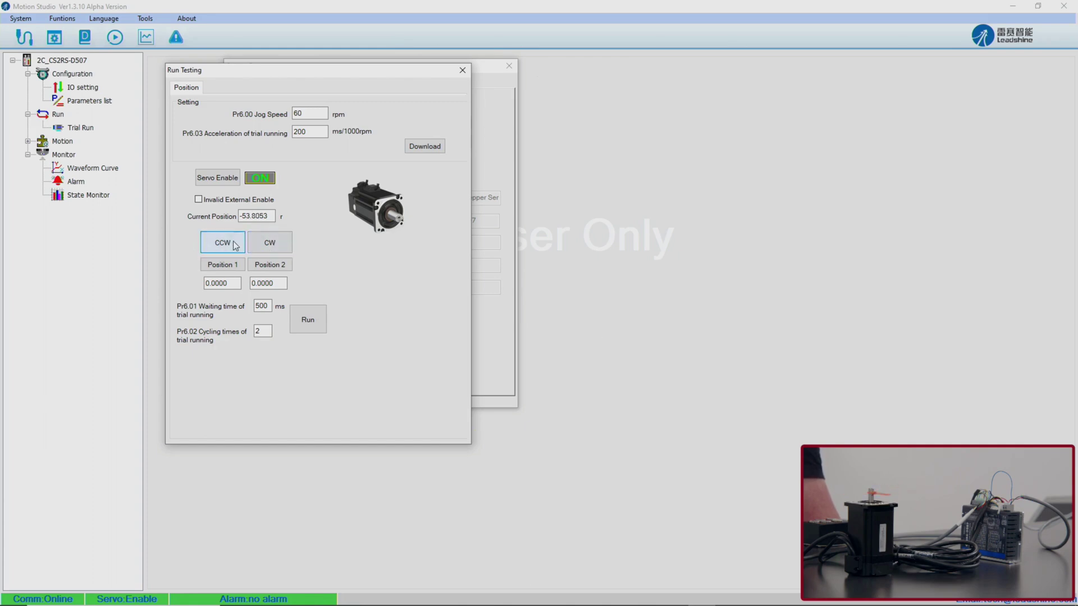
pyautogui.click(221, 245)
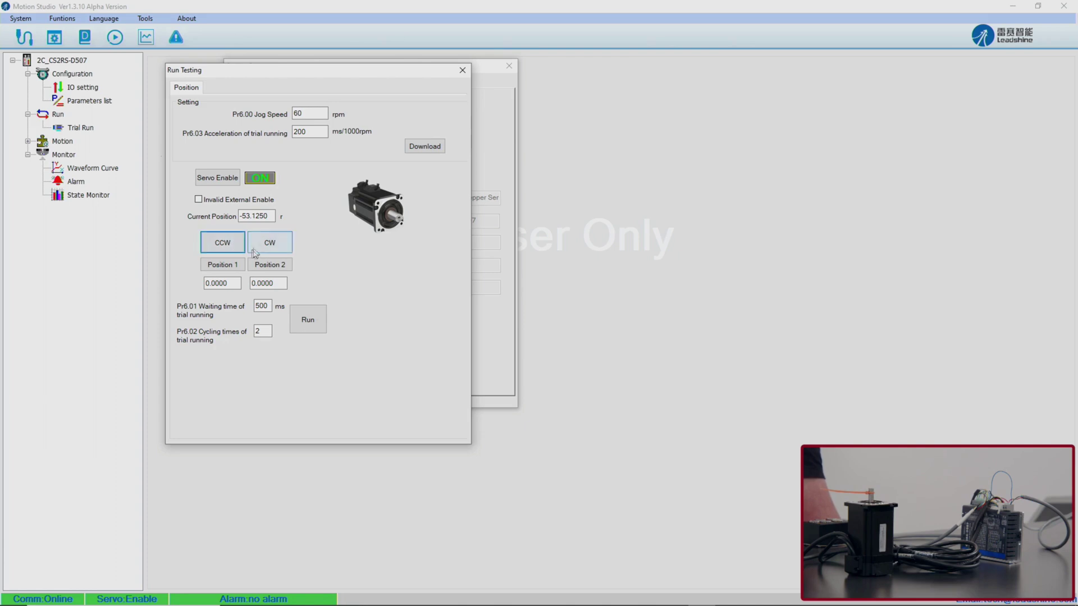
# Store Position 1 (-53.1250) and Position 2 (-54.4722), then run and stop the cycling test.
pyautogui.click(230, 265)
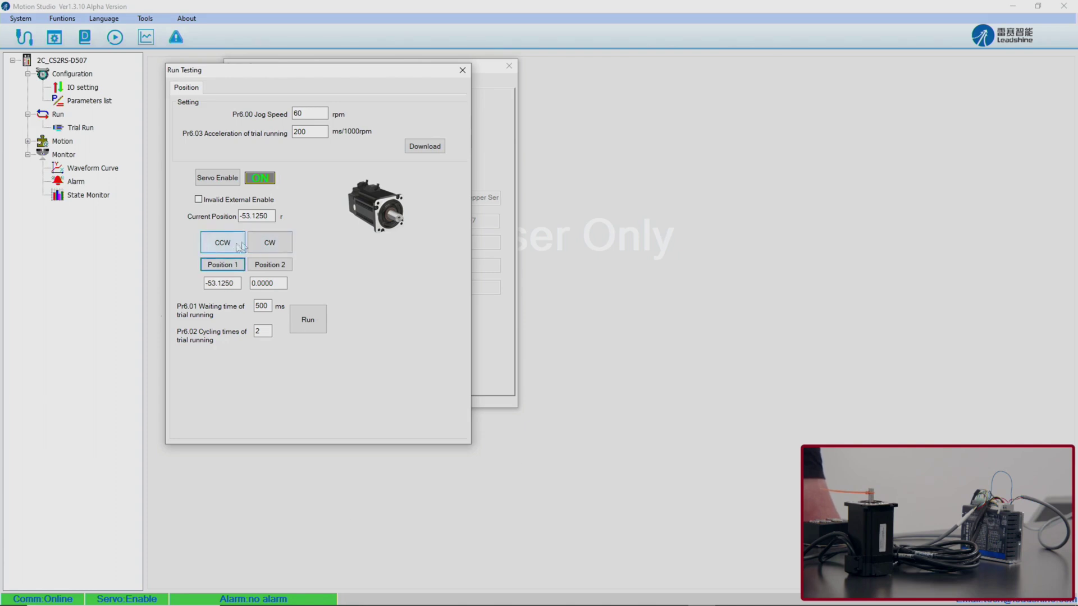
pyautogui.click(257, 241)
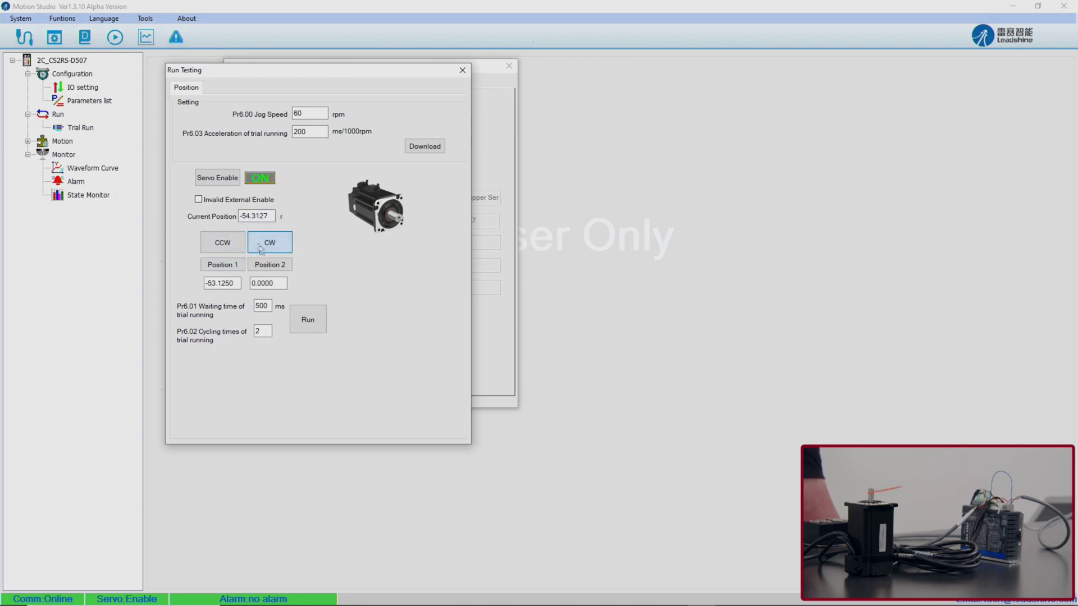
pyautogui.click(269, 264)
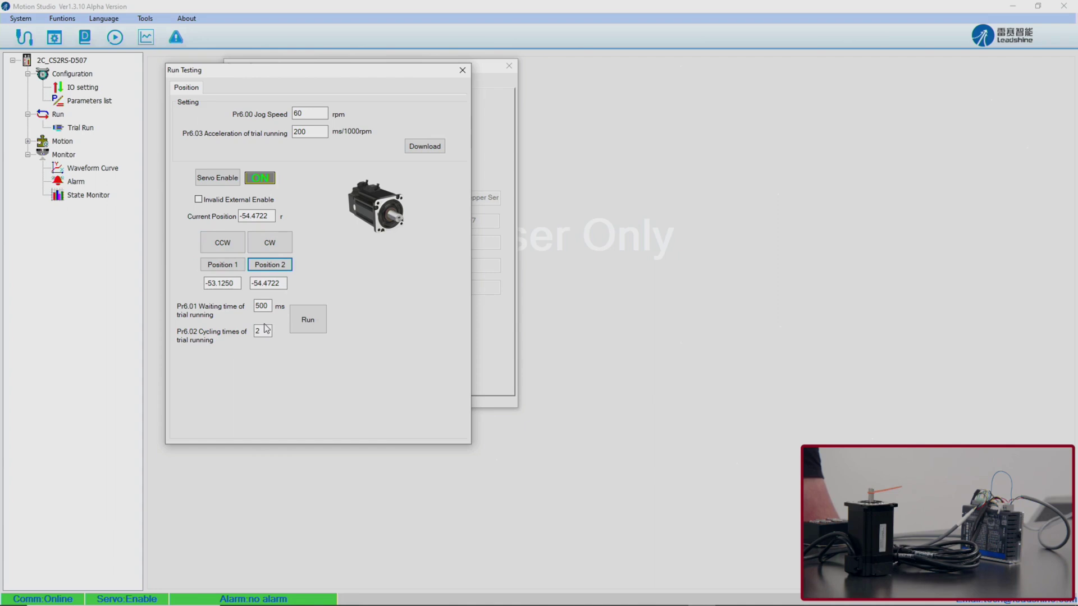
pyautogui.click(312, 328)
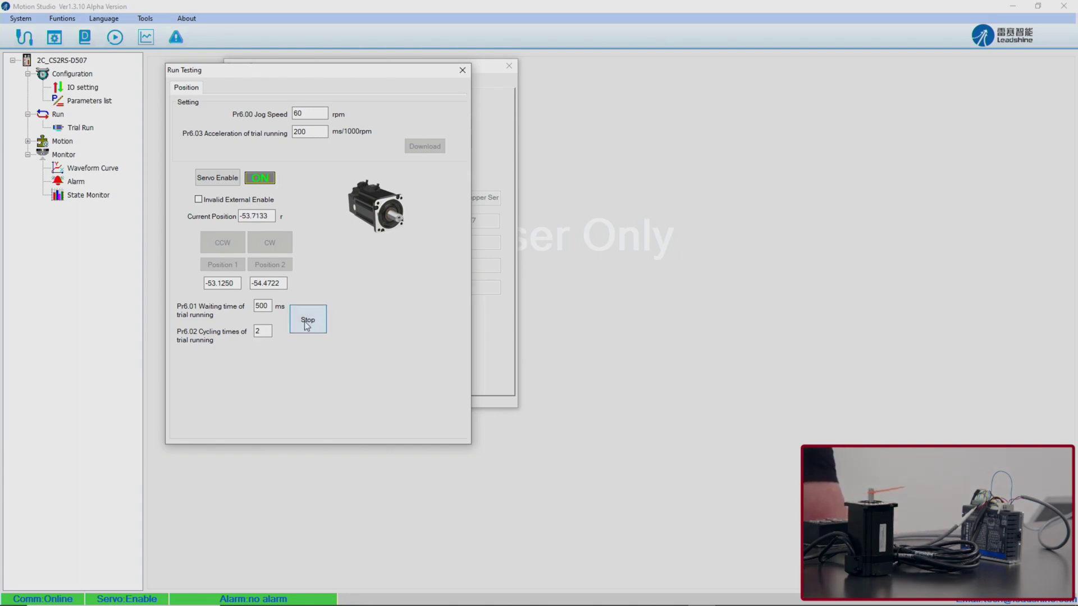
pyautogui.click(309, 321)
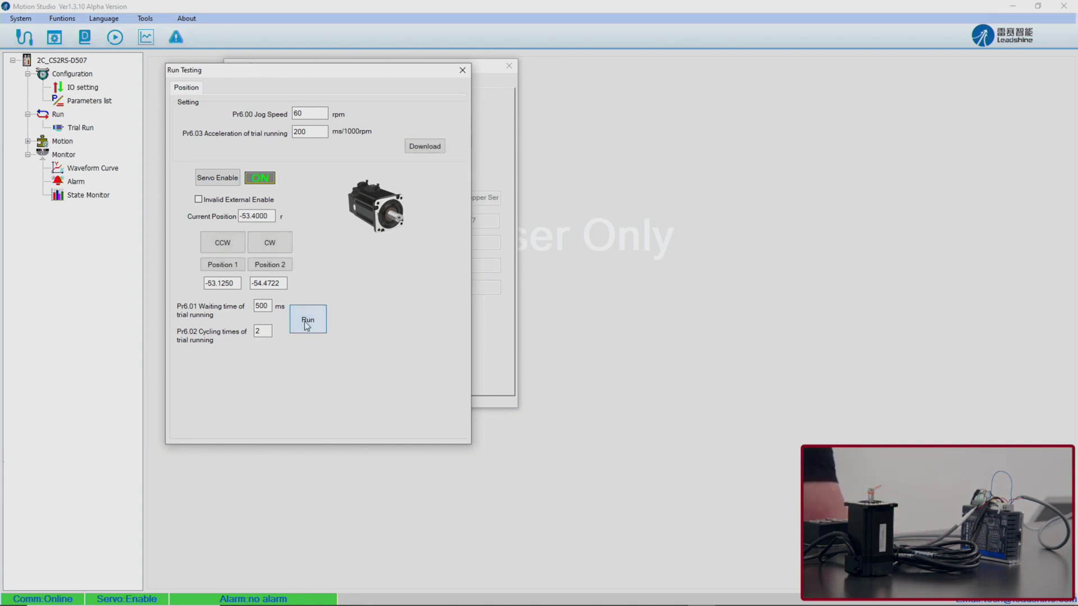
# Close Run Testing and open PTP Pr-Mode under Motion, showing homing method 1 at 500/10 rpm.
pyautogui.click(462, 70)
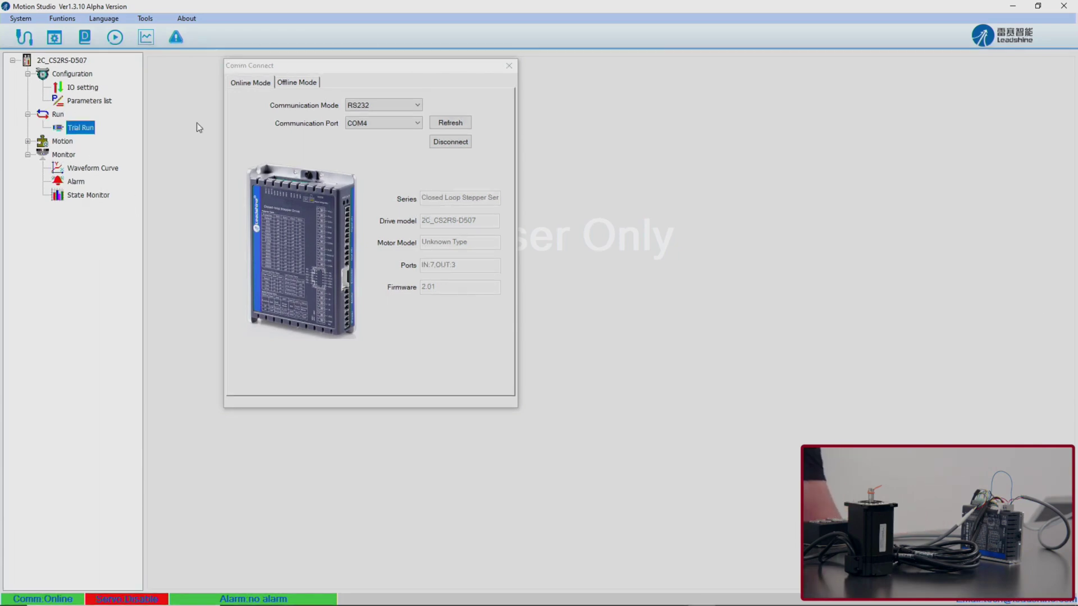
pyautogui.click(28, 141)
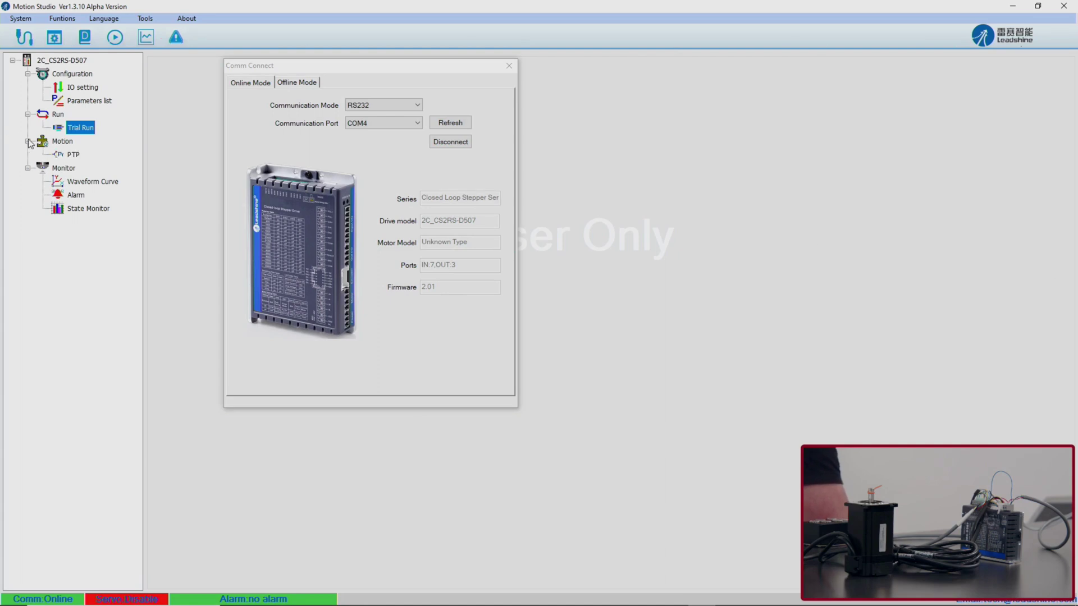
pyautogui.doubleClick(70, 157)
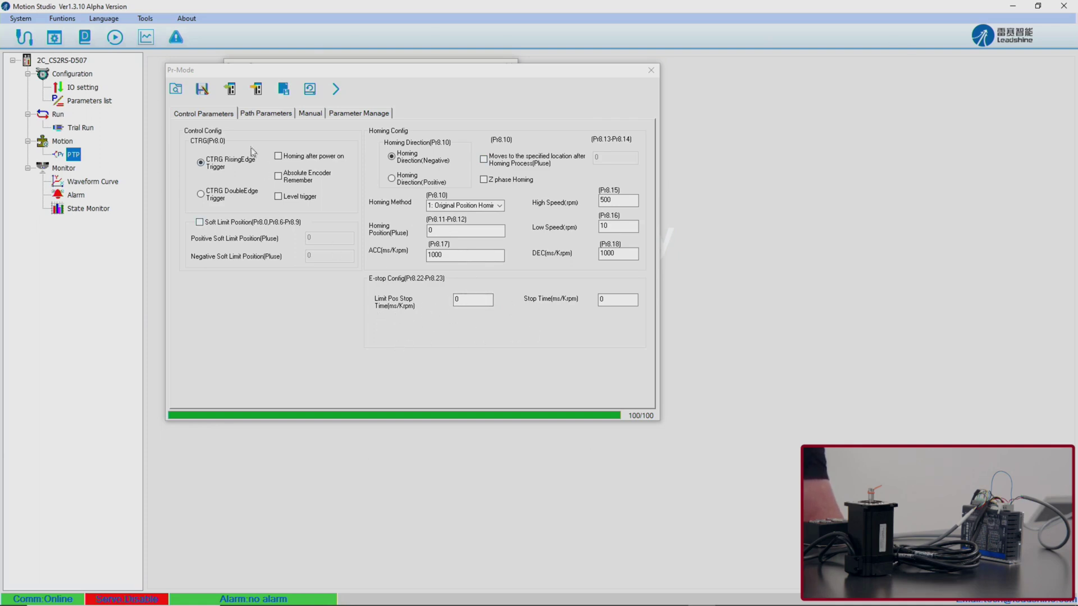
# Show the Path Parameters table and check path 4's PrType options, keeping it No Act.
pyautogui.click(266, 114)
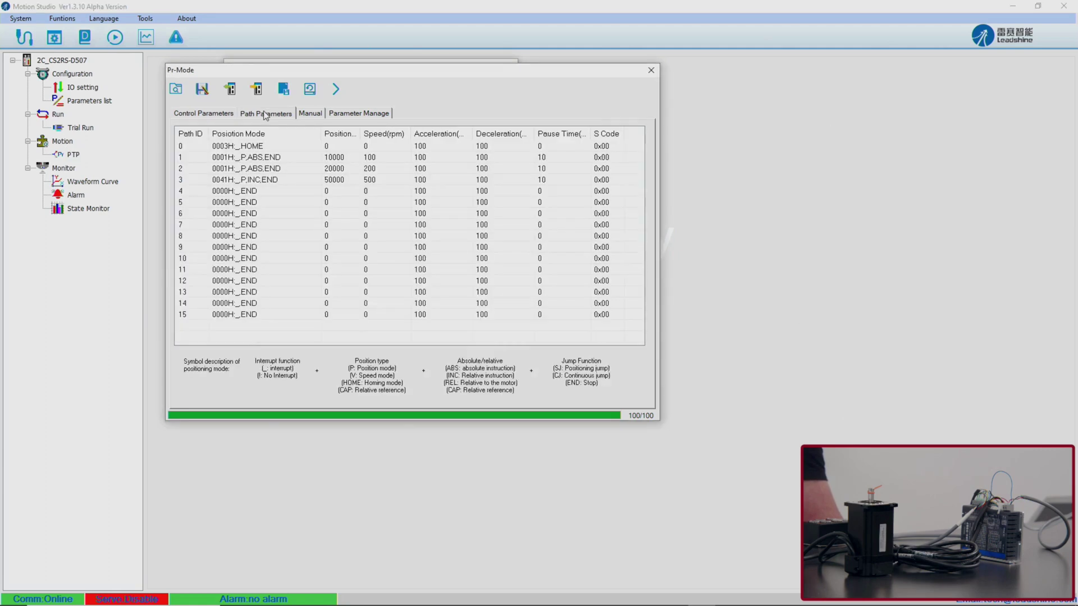
pyautogui.click(315, 161)
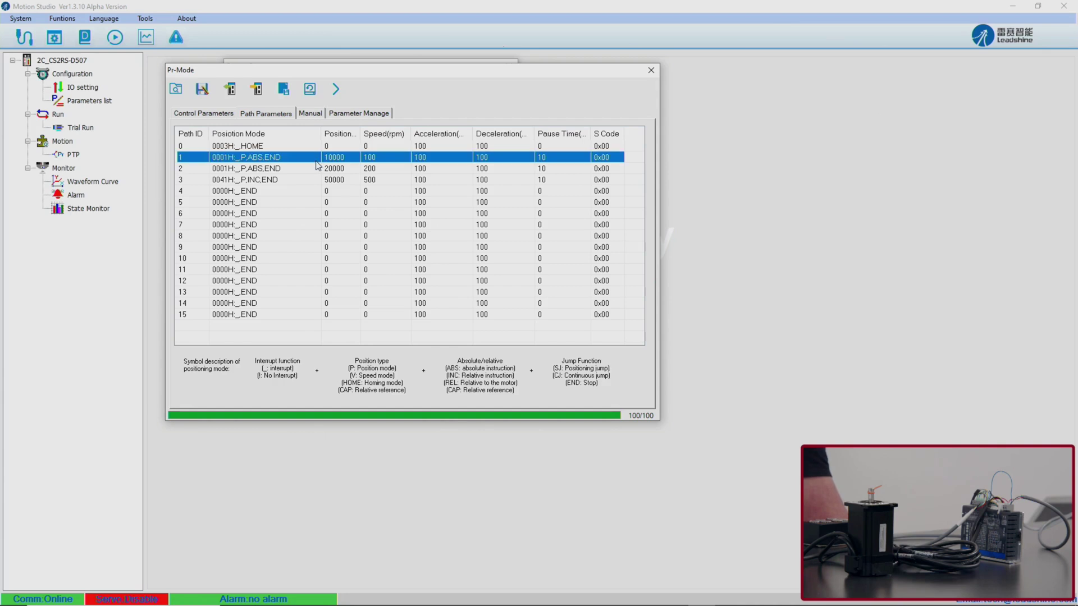
pyautogui.doubleClick(315, 195)
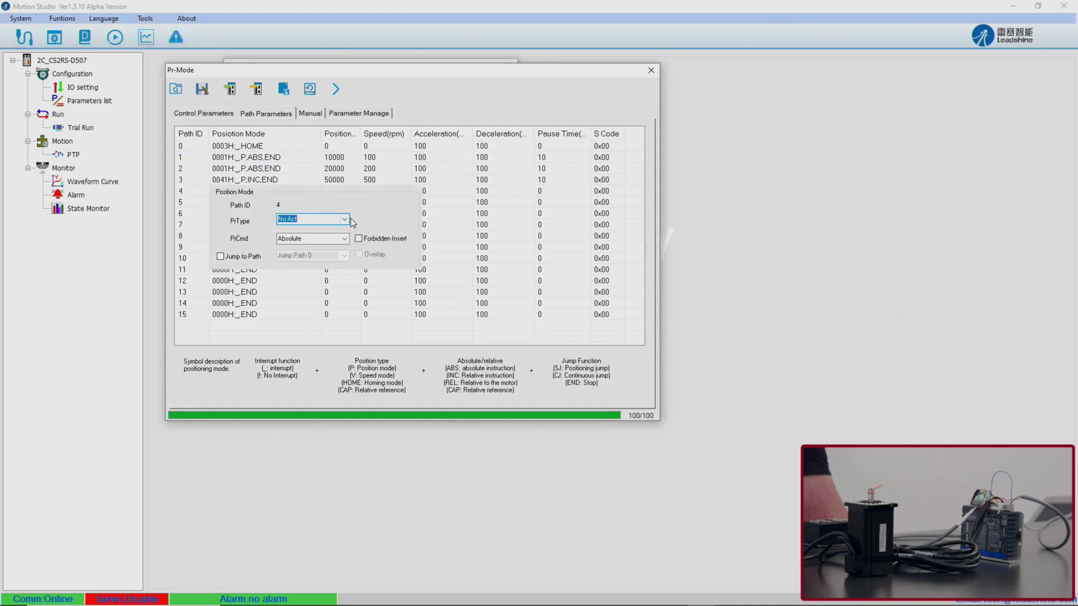
pyautogui.click(347, 219)
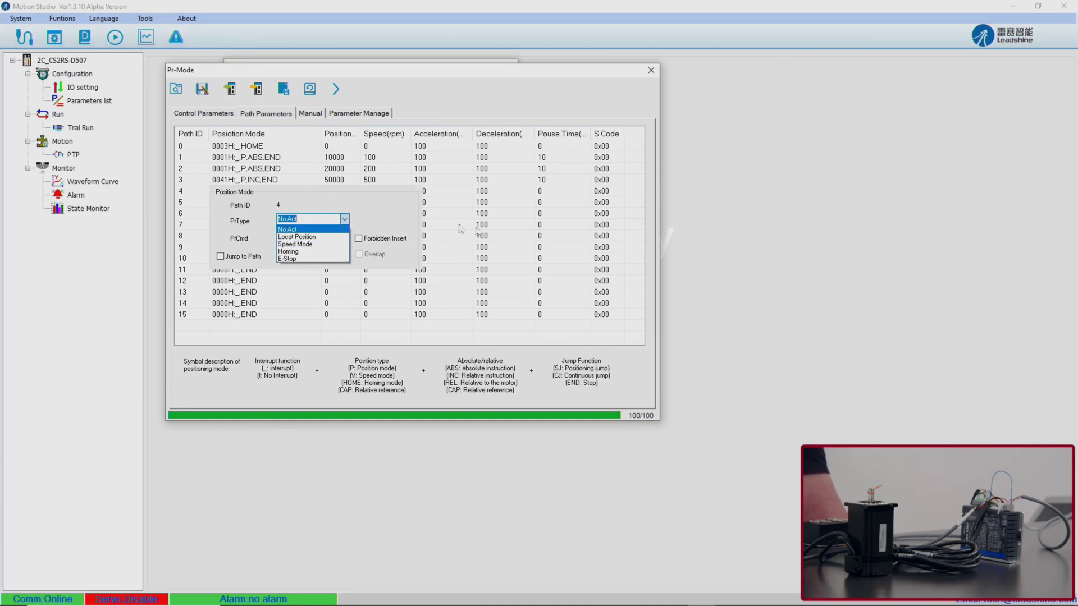
pyautogui.click(541, 260)
# Close path 4's Position Mode editor without changes.
pyautogui.click(541, 259)
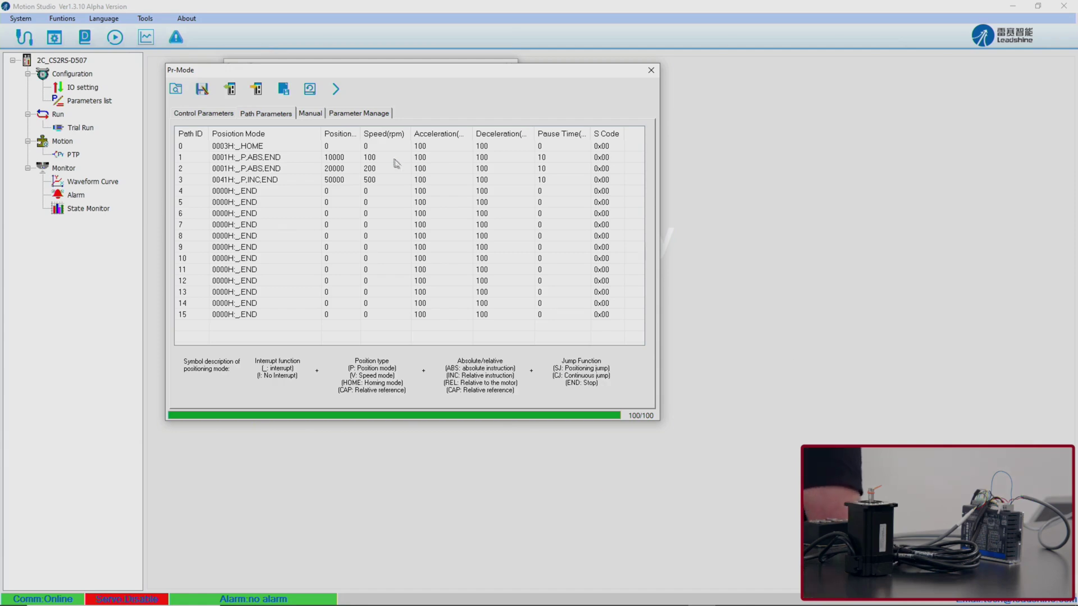
# On the Manual page, trigger path 0 to home, then paths 1, 2, 3 and 2 again.
pyautogui.click(309, 114)
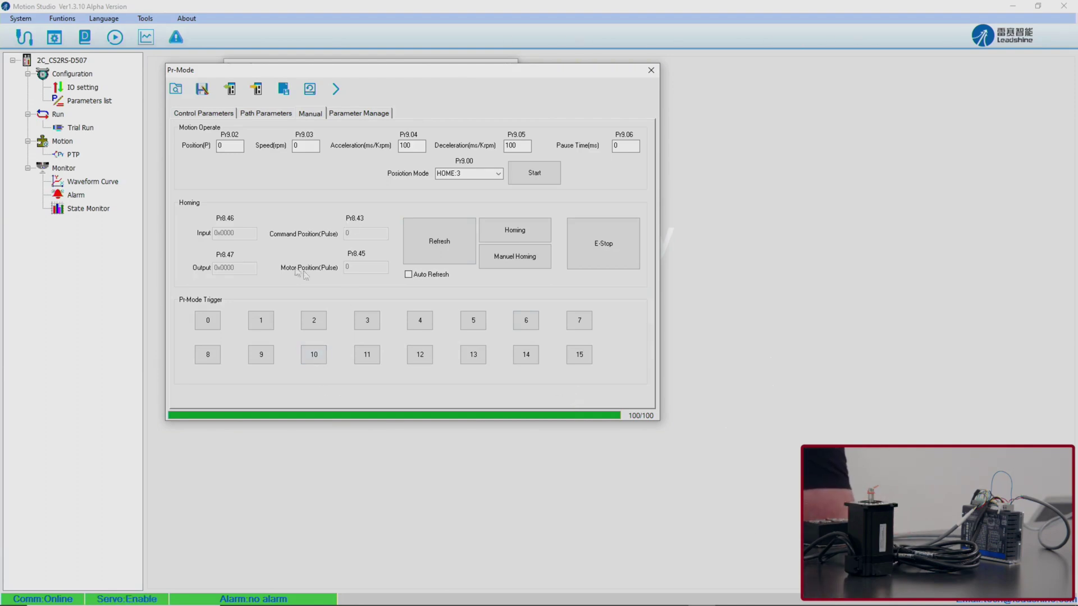
pyautogui.click(210, 325)
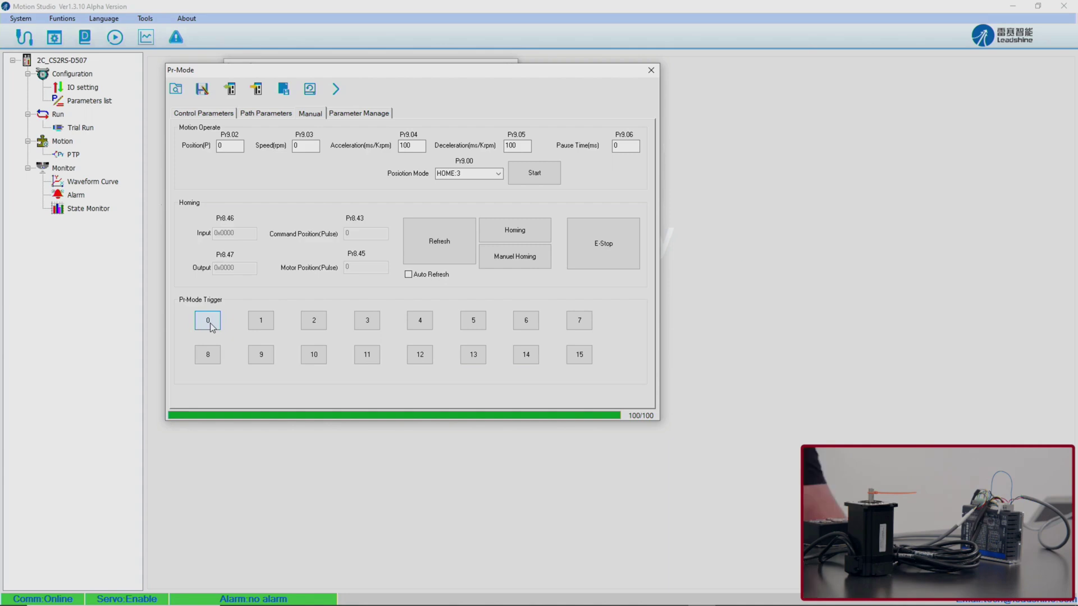
pyautogui.click(262, 324)
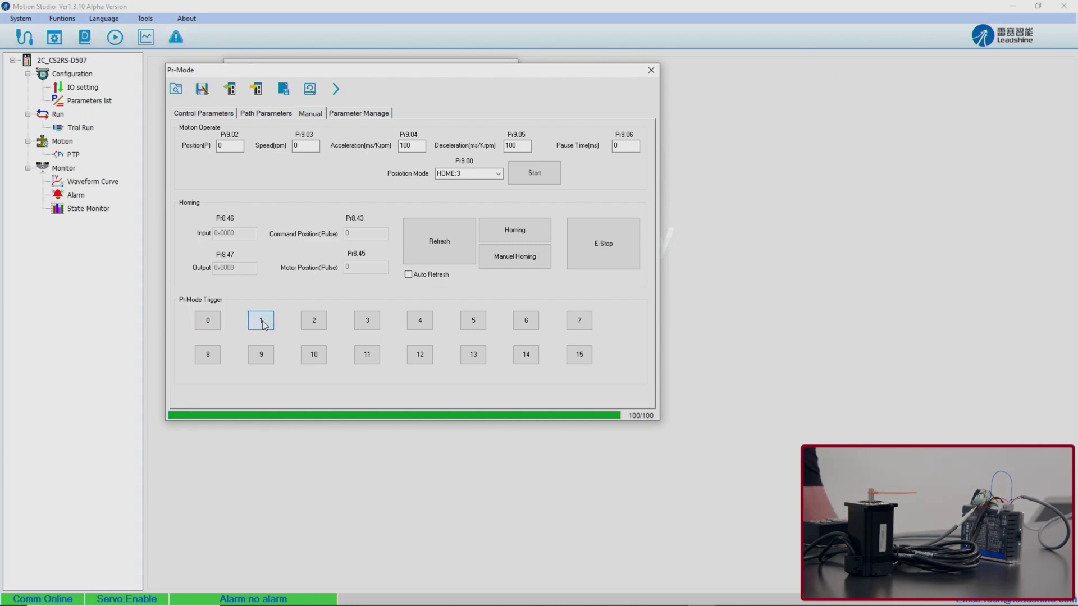
pyautogui.click(316, 322)
pyautogui.click(371, 322)
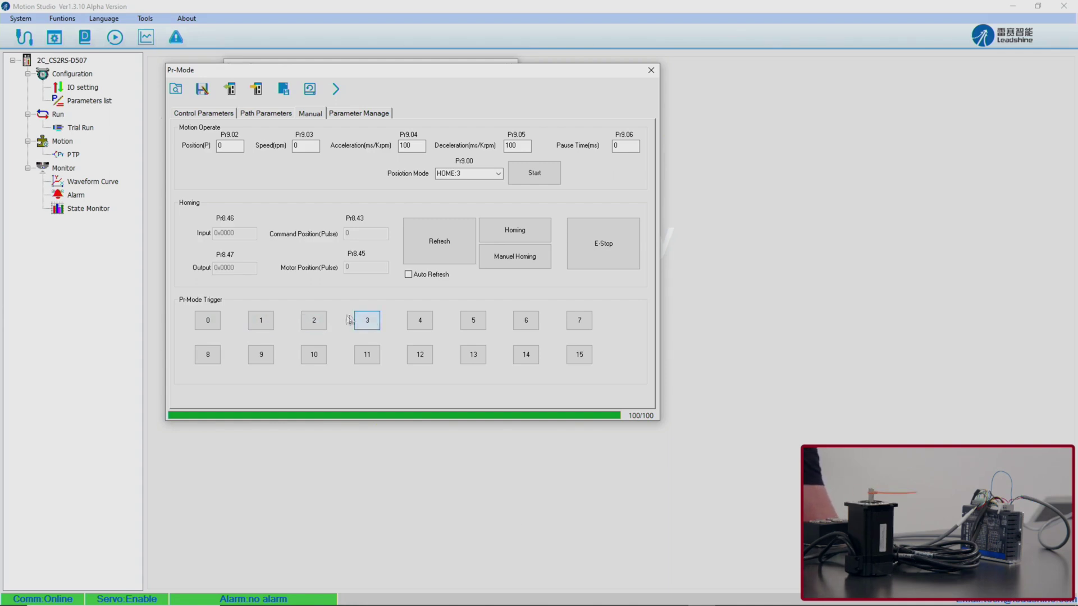
pyautogui.click(322, 323)
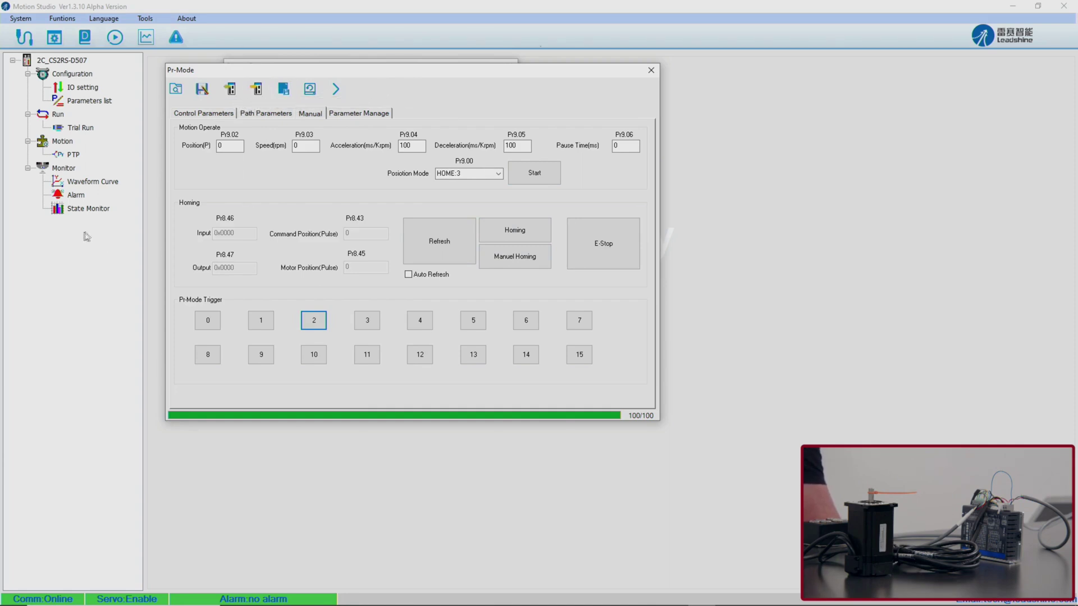
# Check current and history alarms, then place the State Monitor window beside Pr-Mode.
pyautogui.doubleClick(79, 197)
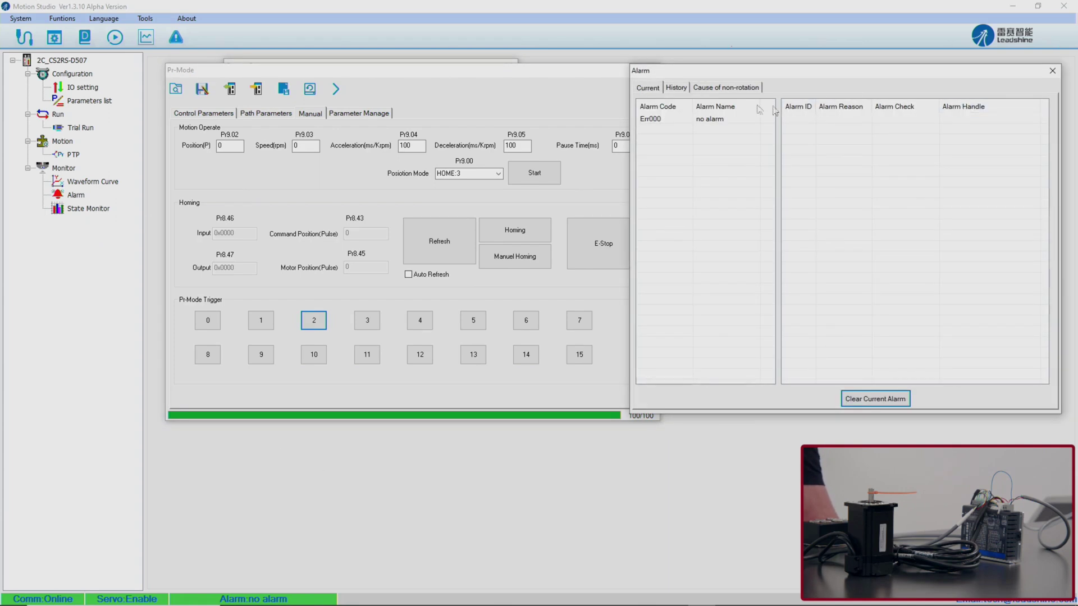
pyautogui.click(676, 88)
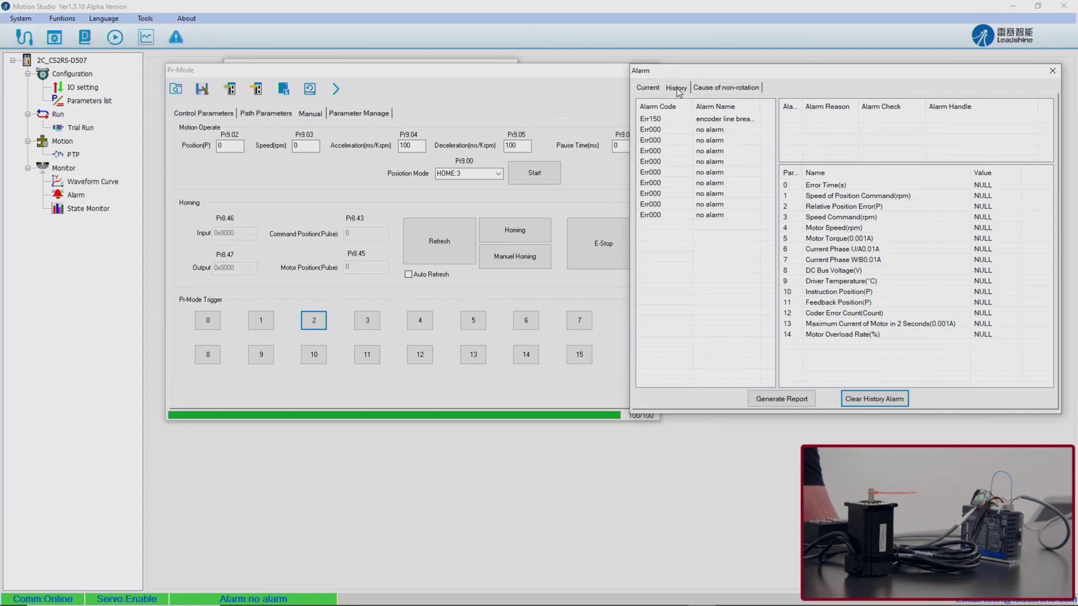
pyautogui.click(648, 88)
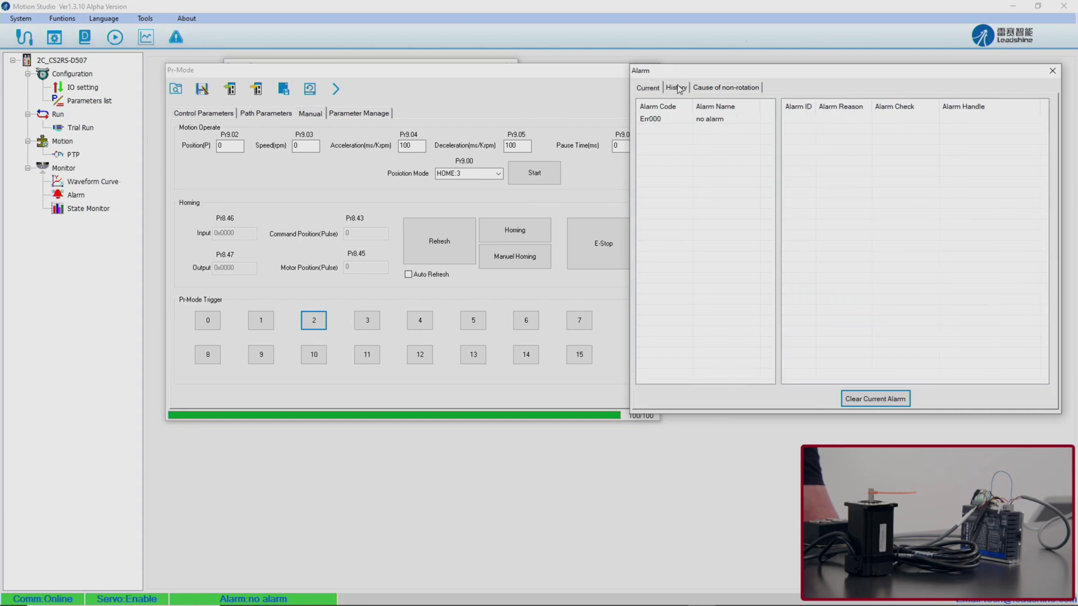
pyautogui.click(1052, 71)
pyautogui.click(87, 209)
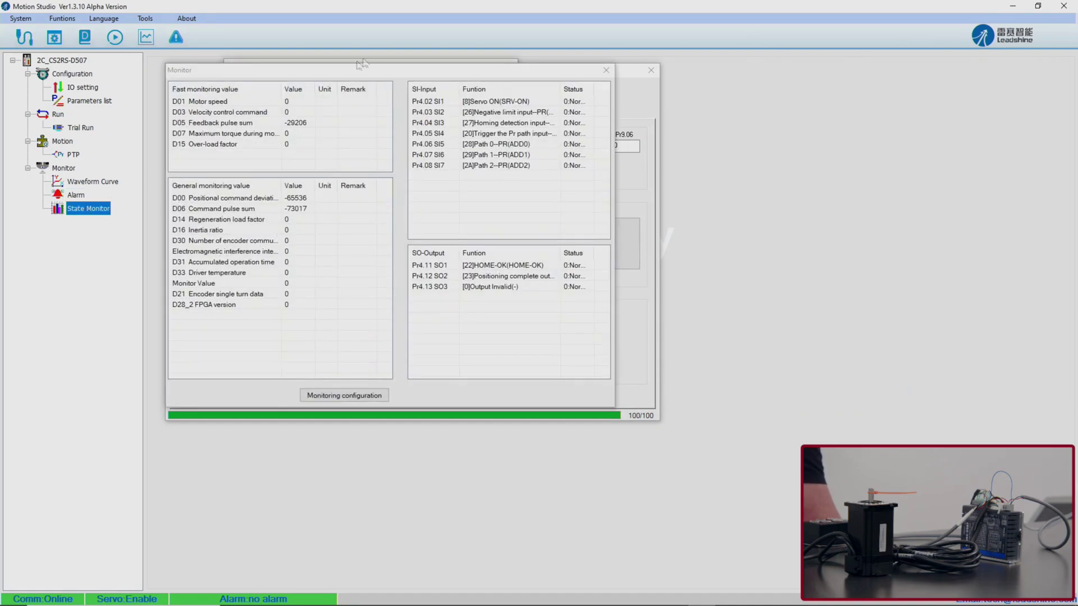
pyautogui.moveTo(338, 71); pyautogui.dragTo(785, 84)
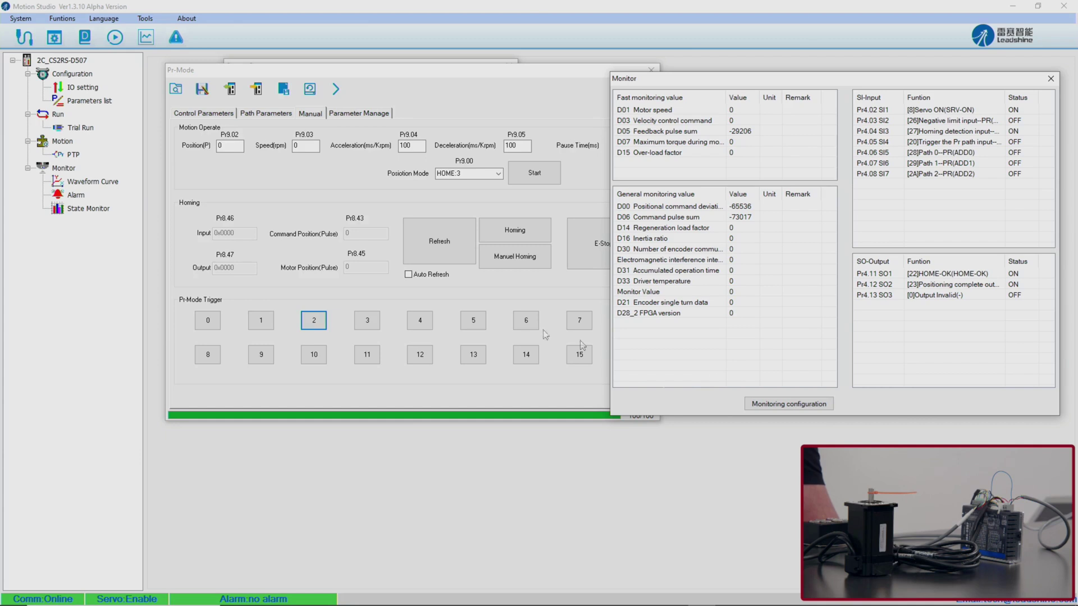
# Return the Pr-Mode window to the Path Parameters table for paths 0–15.
pyautogui.click(251, 115)
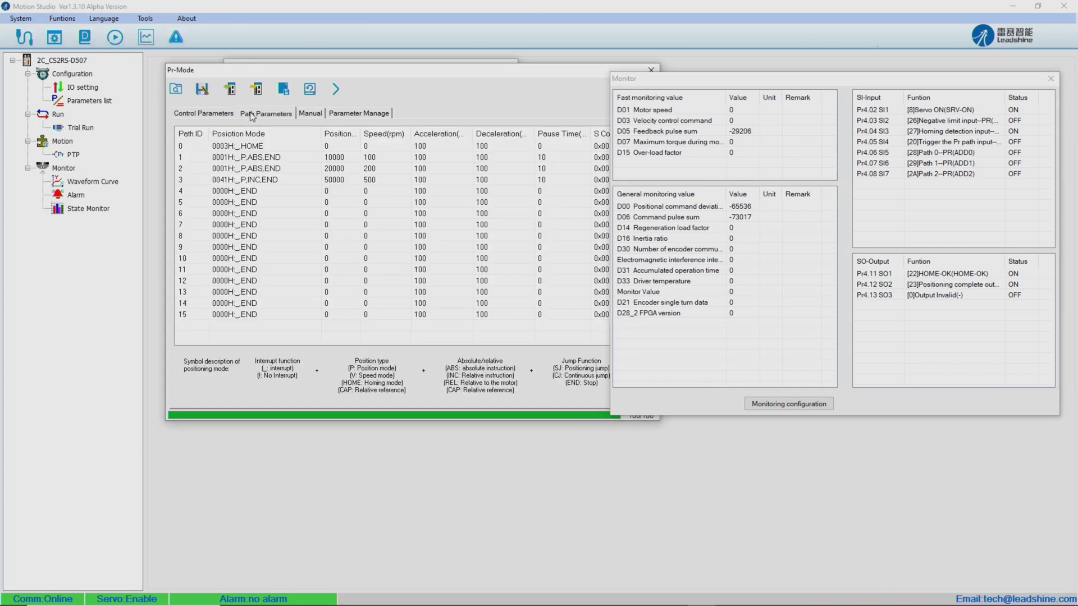